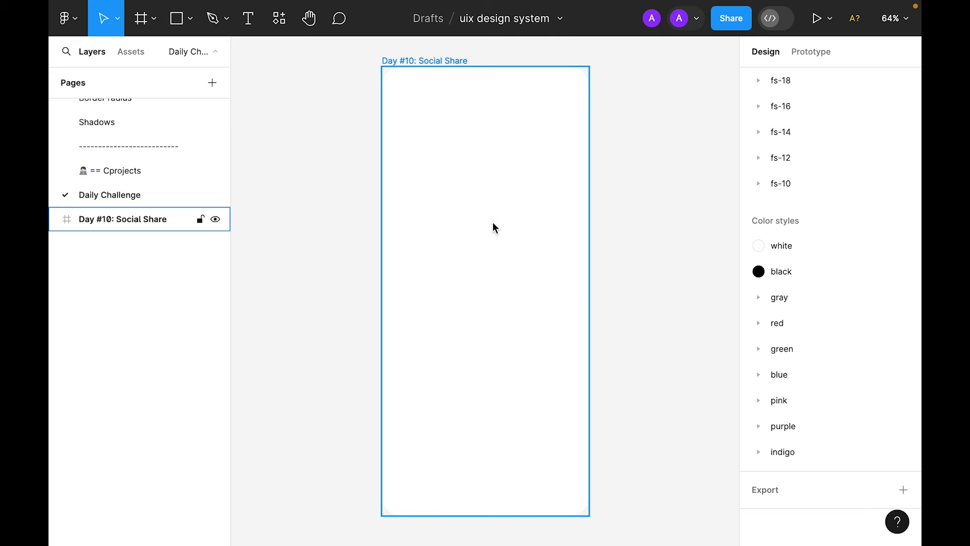
# Select the empty 430×932 Day #10: Social Share frame on the canvas.
pyautogui.click(497, 189)
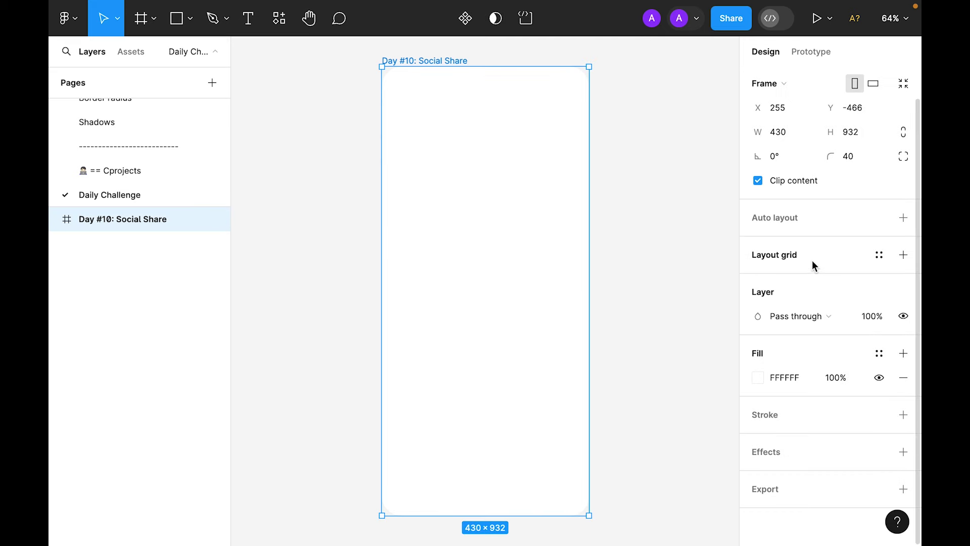
# Add a 4-column layout grid coloured blue 0085FF at 4% opacity.
pyautogui.click(903, 256)
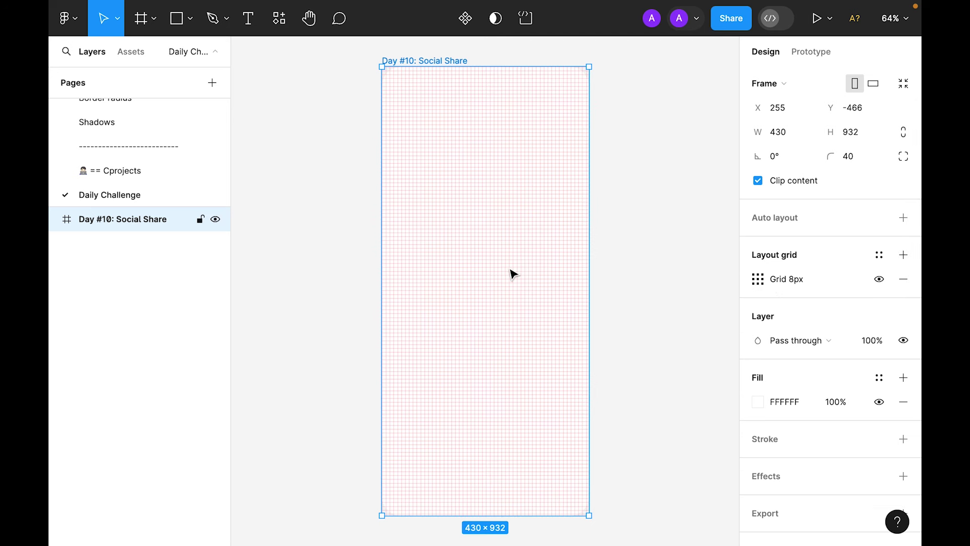
pyautogui.click(764, 281)
pyautogui.click(620, 283)
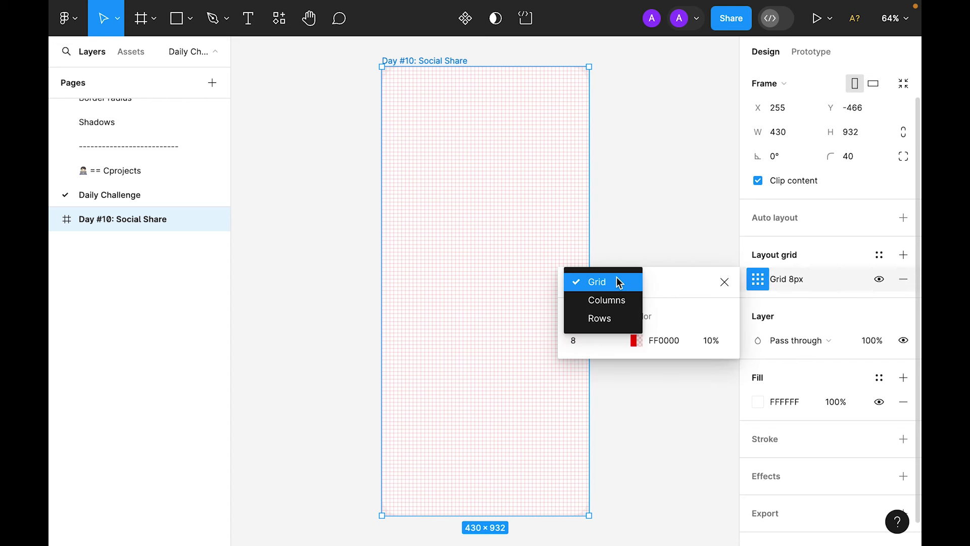
pyautogui.click(619, 303)
pyautogui.click(584, 347)
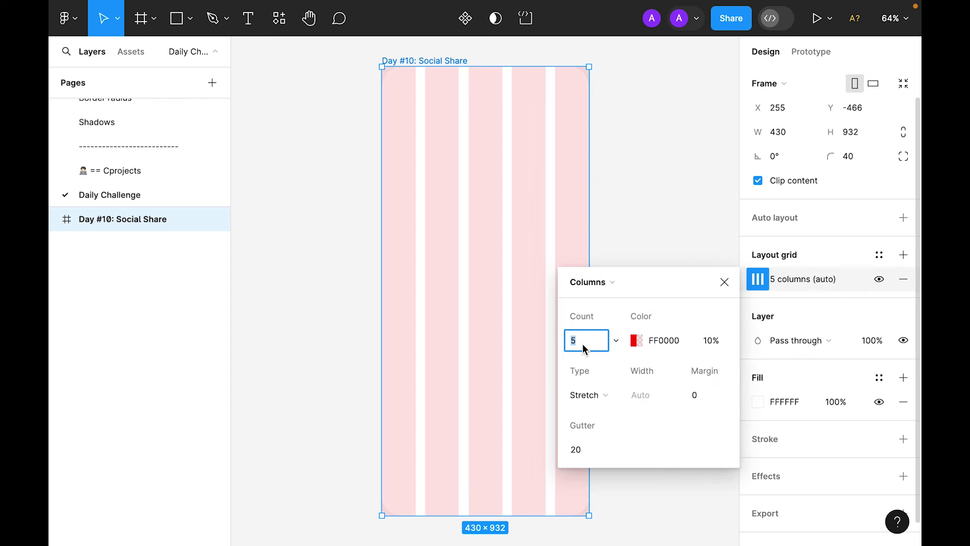
pyautogui.write('4')
pyautogui.press('Return')
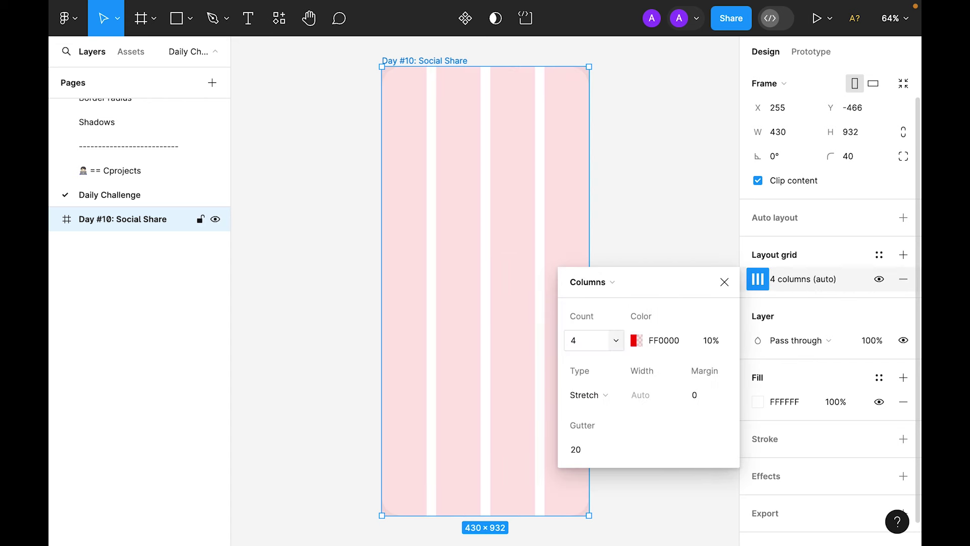
pyautogui.click(712, 342)
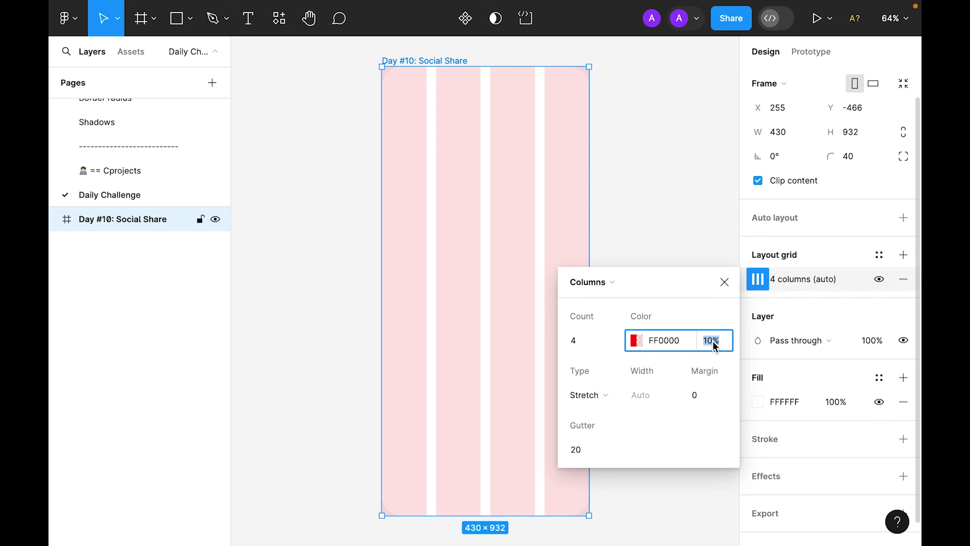
pyautogui.write('4')
pyautogui.press('Return')
pyautogui.click(643, 339)
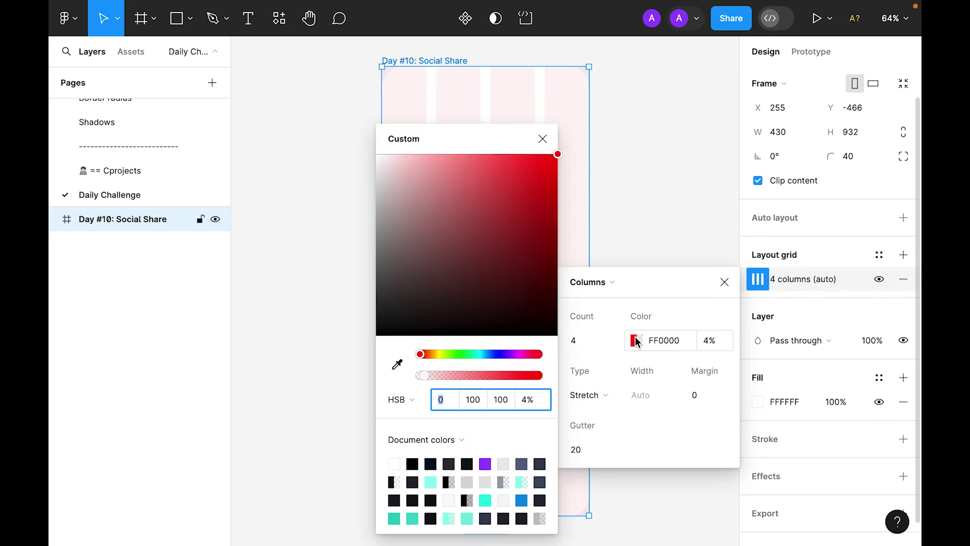
pyautogui.moveTo(420, 355); pyautogui.dragTo(488, 362)
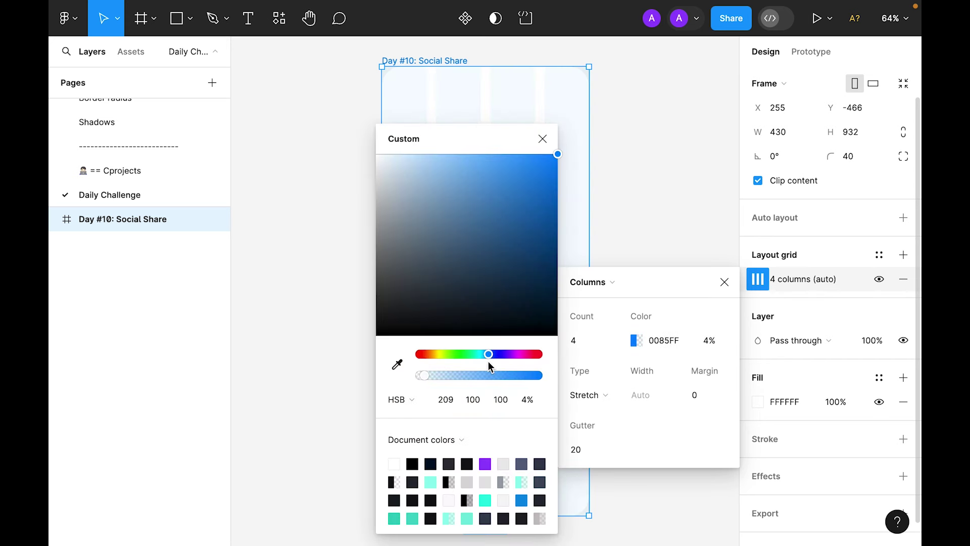
pyautogui.click(542, 138)
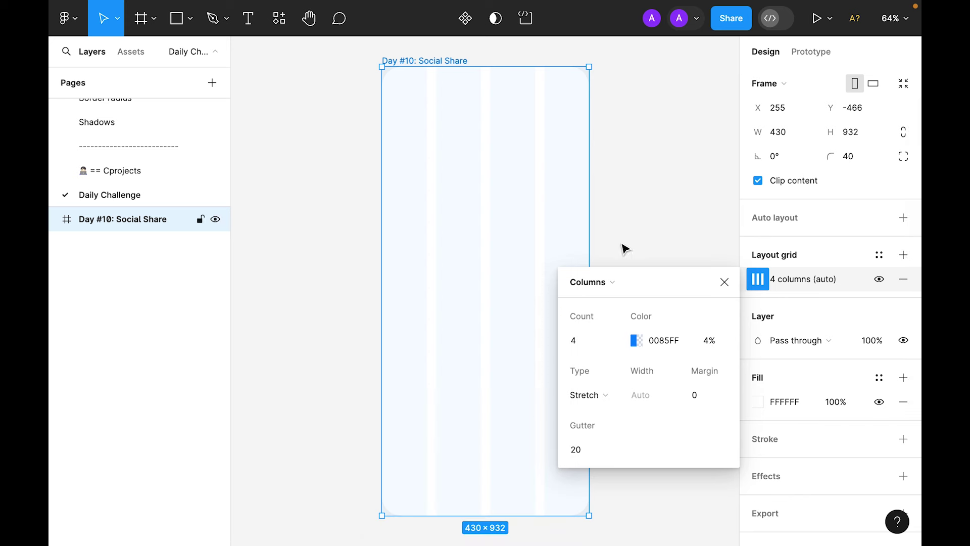
# Give the column grid a 20 margin.
pyautogui.click(695, 399)
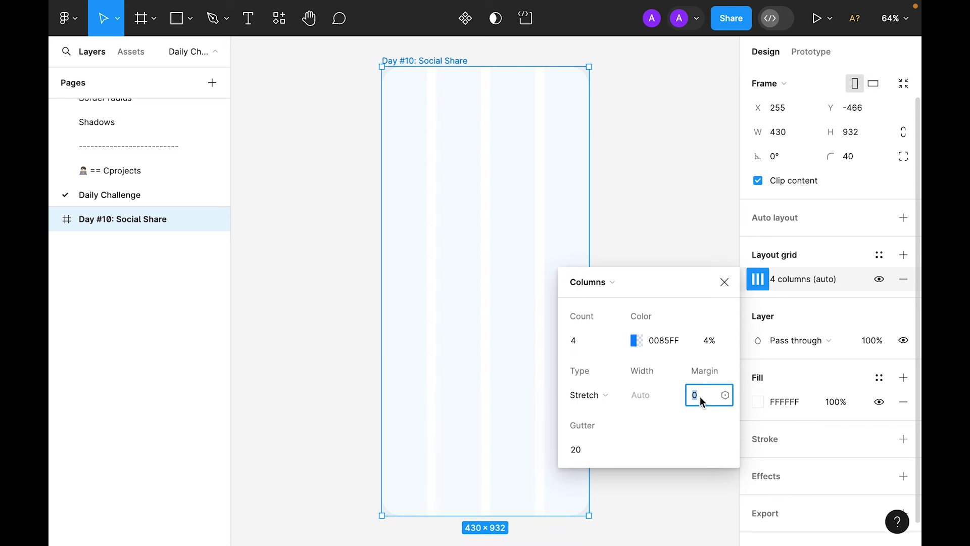
pyautogui.write('20')
pyautogui.press('Return')
pyautogui.click(723, 283)
pyautogui.click(677, 193)
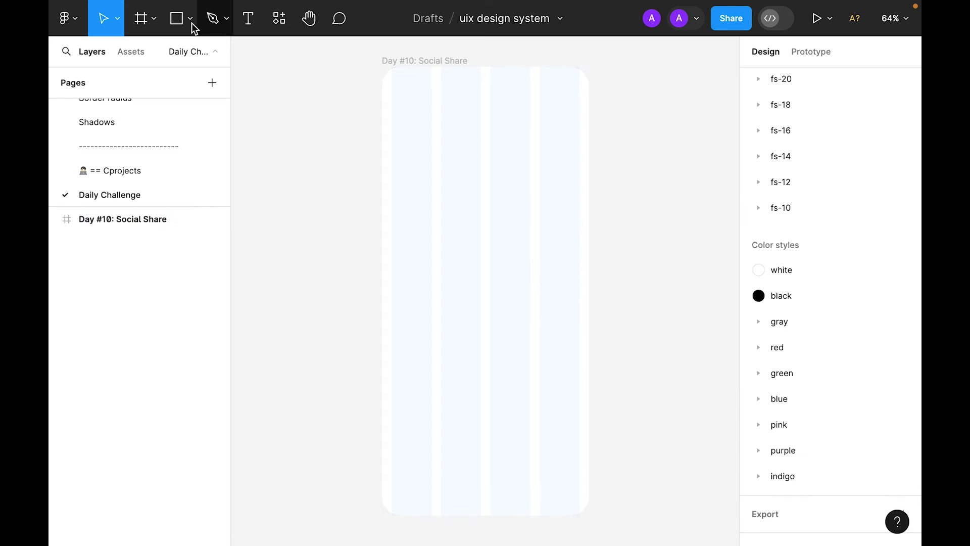
# Draw a rectangle 430 wide, centred horizontally in the frame.
pyautogui.click(176, 19)
pyautogui.moveTo(397, 111); pyautogui.dragTo(521, 238)
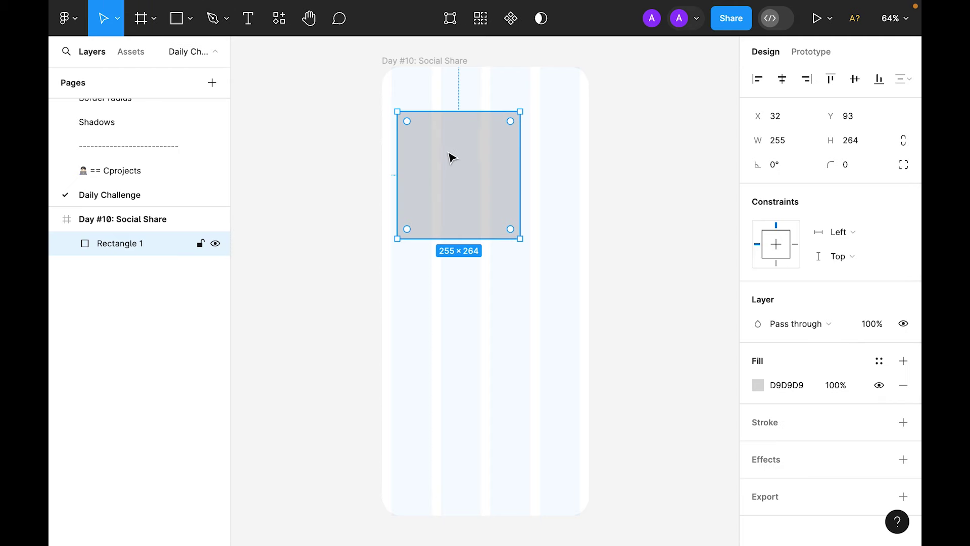
pyautogui.moveTo(453, 175)
pyautogui.mouseDown()
pyautogui.moveTo(465, 182)
pyautogui.moveTo(444, 181)
pyautogui.mouseUp()
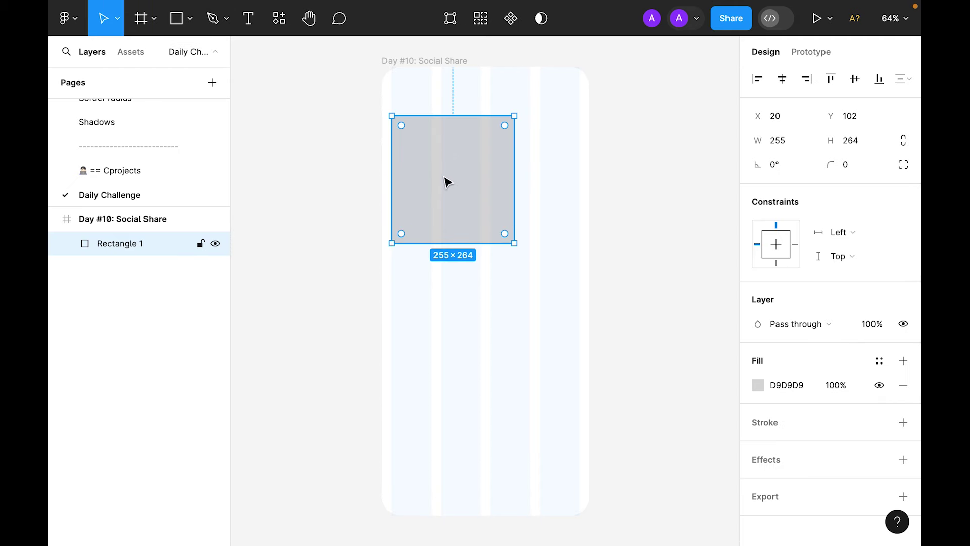
pyautogui.click(791, 145)
pyautogui.write('4')
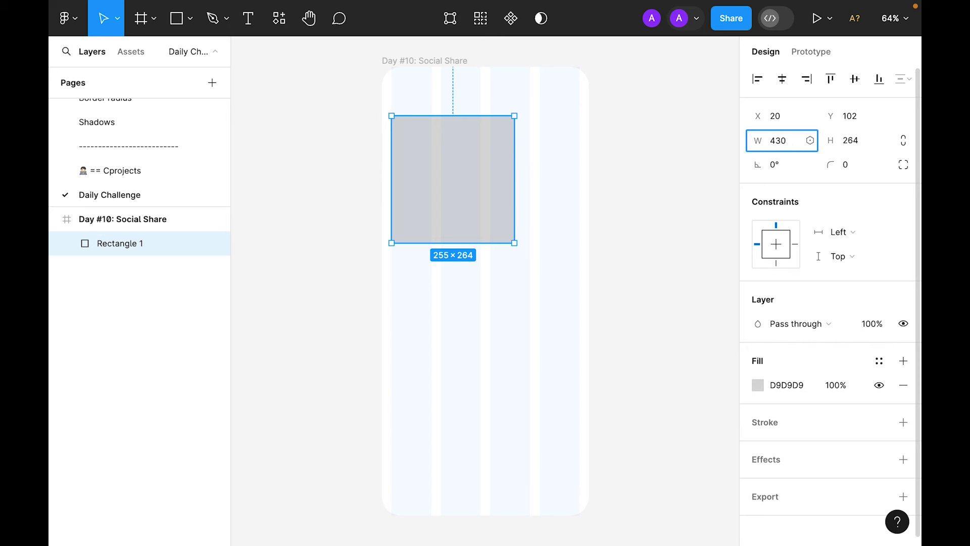
pyautogui.write('30')
pyautogui.press('Return')
pyautogui.click(783, 79)
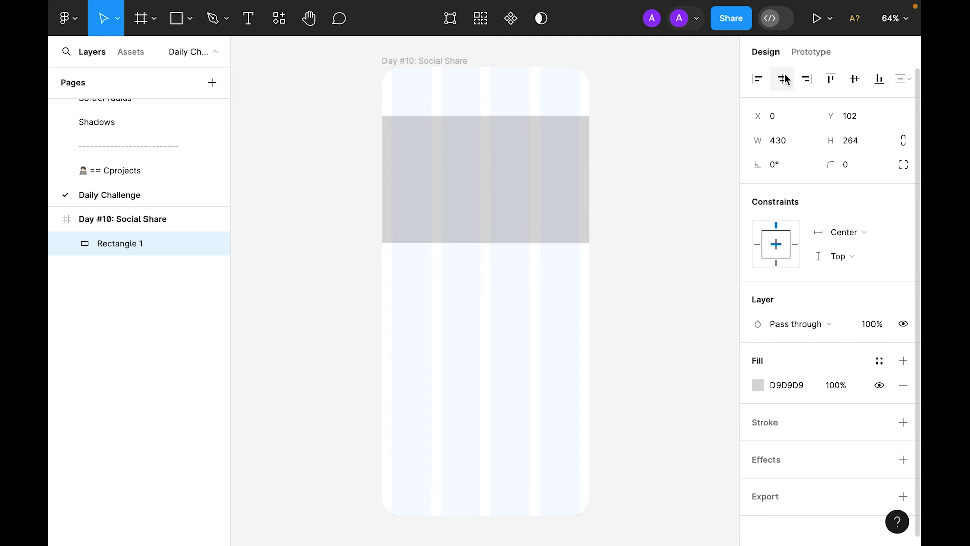
# Set the rectangle's height to 932/2 (466) and align it to the frame's top.
pyautogui.click(863, 143)
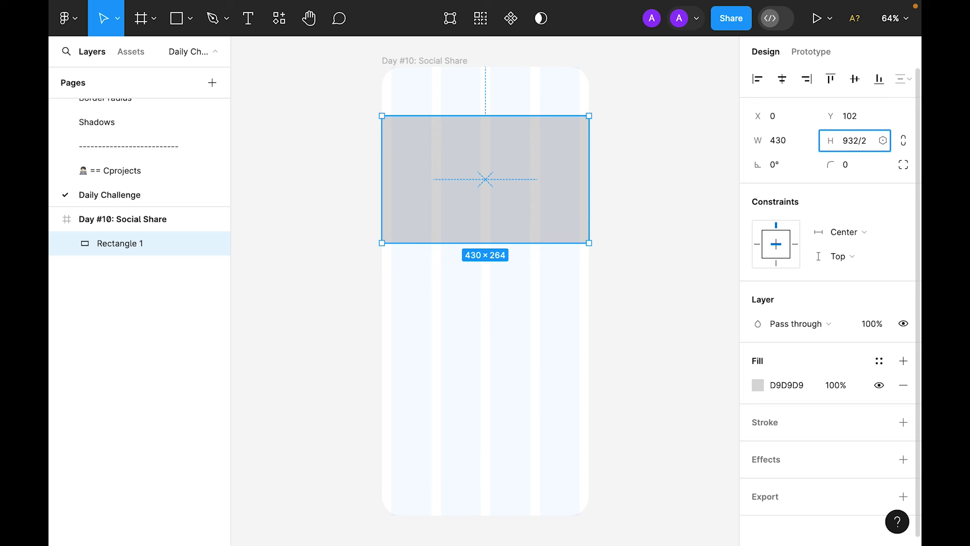
pyautogui.write('932/2')
pyautogui.press('Return')
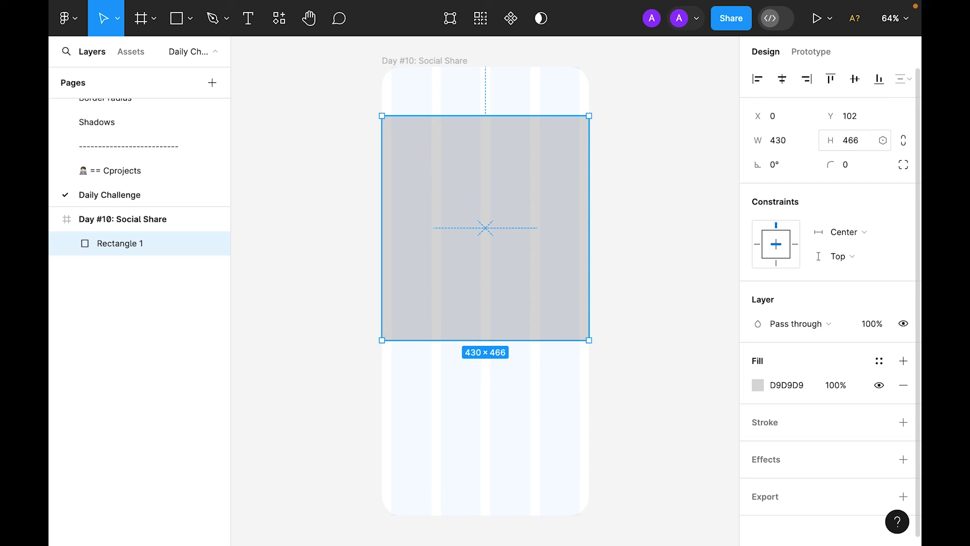
pyautogui.click(833, 82)
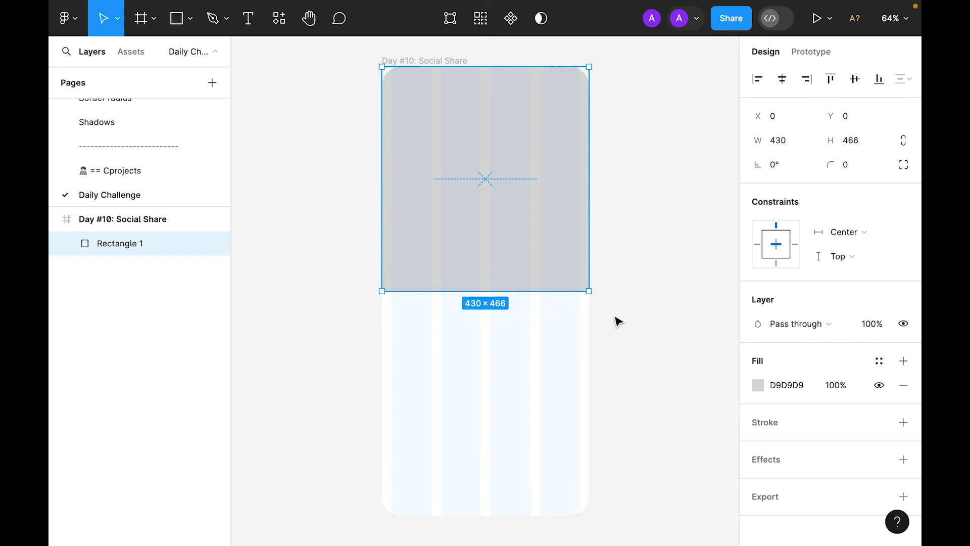
pyautogui.click(615, 214)
pyautogui.click(509, 212)
# Raise the rectangle's bottom-left point to Y 350, slanting its lower edge.
pyautogui.doubleClick(457, 218)
pyautogui.moveTo(382, 291); pyautogui.dragTo(383, 228)
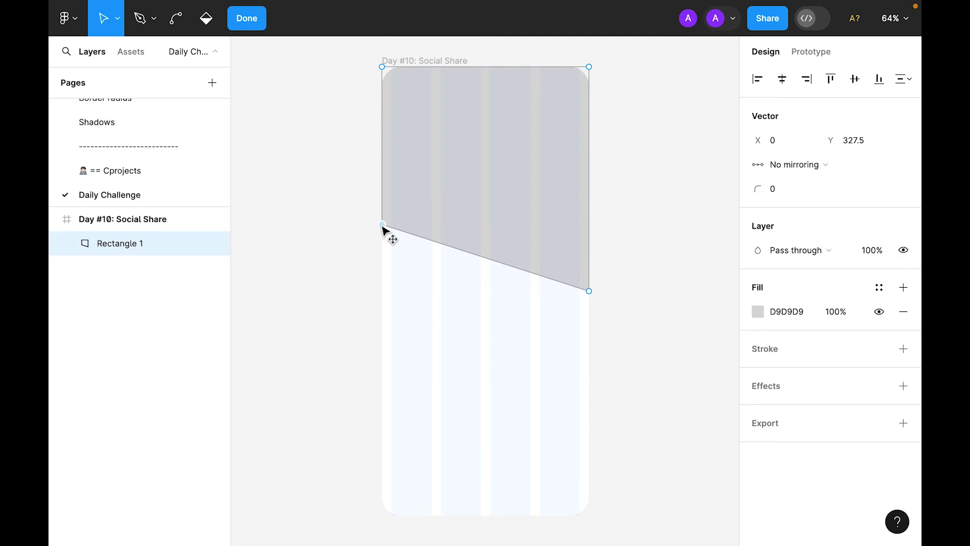
pyautogui.click(874, 143)
pyautogui.write('350')
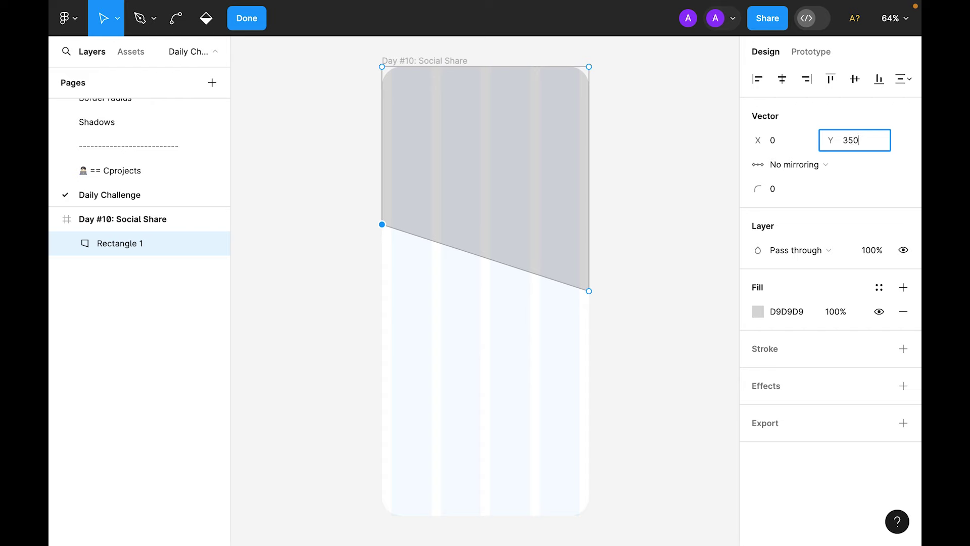
pyautogui.press('Return')
pyautogui.press('Escape')
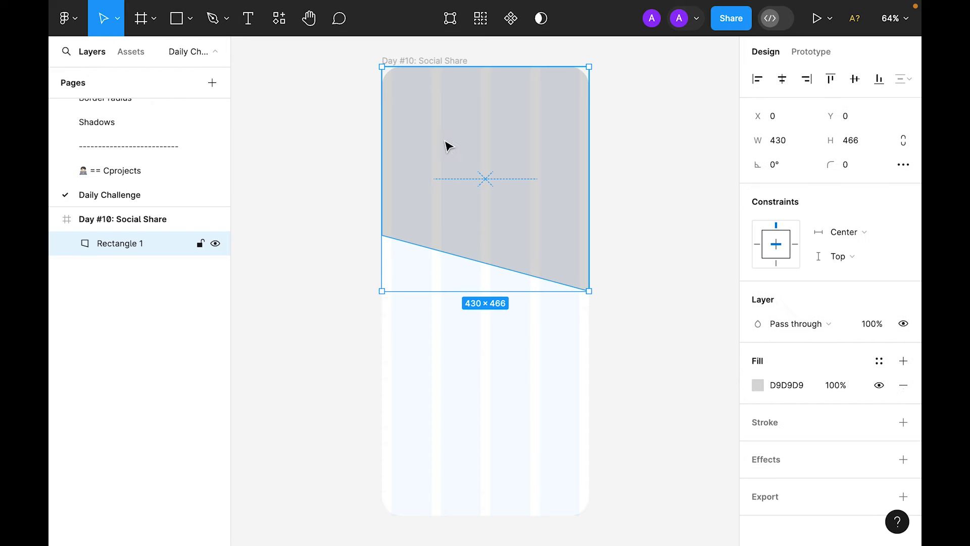
# Search the Unsplash plugin for 'nike air' photos.
pyautogui.click(279, 22)
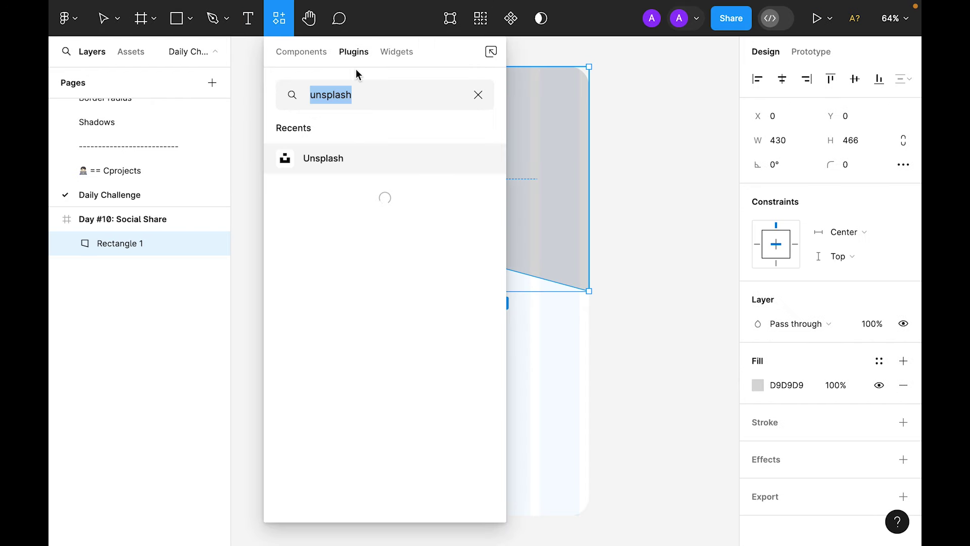
pyautogui.click(327, 157)
pyautogui.click(132, 126)
pyautogui.write('nike air')
pyautogui.press('Return')
# Fill the slanted rectangle with the yellow Nike shoe photo and close the plugin.
pyautogui.scroll(-4, 308, 293)
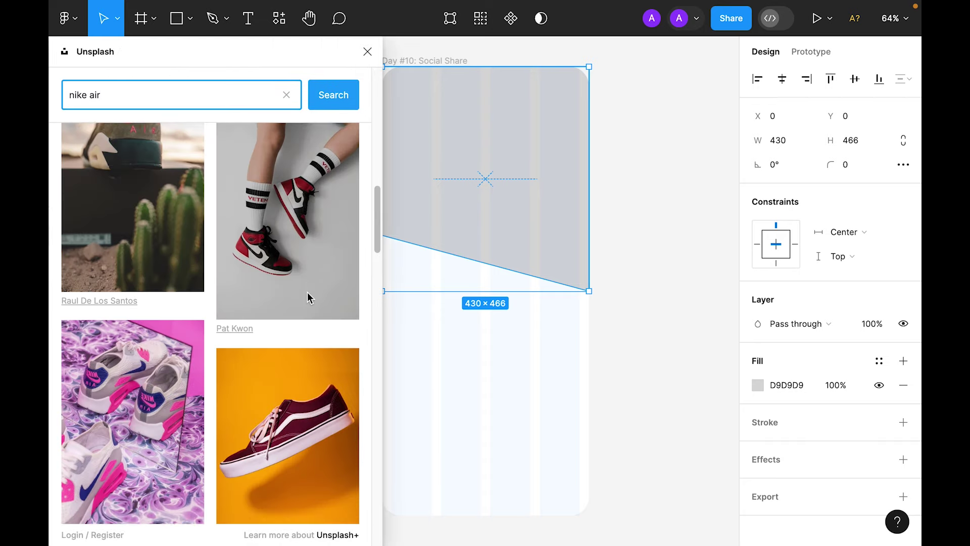
pyautogui.scroll(-5, 308, 295)
pyautogui.scroll(-4, 310, 299)
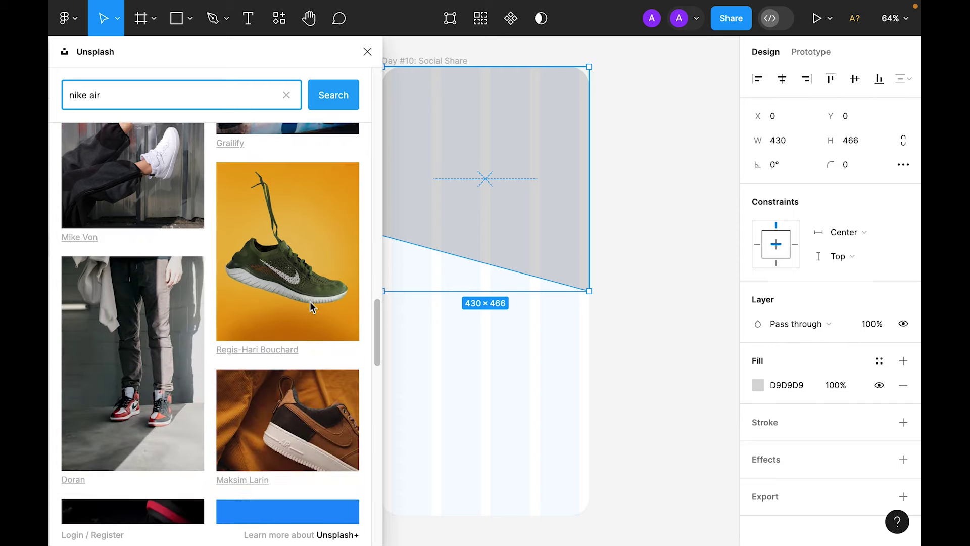
pyautogui.scroll(-10, 310, 305)
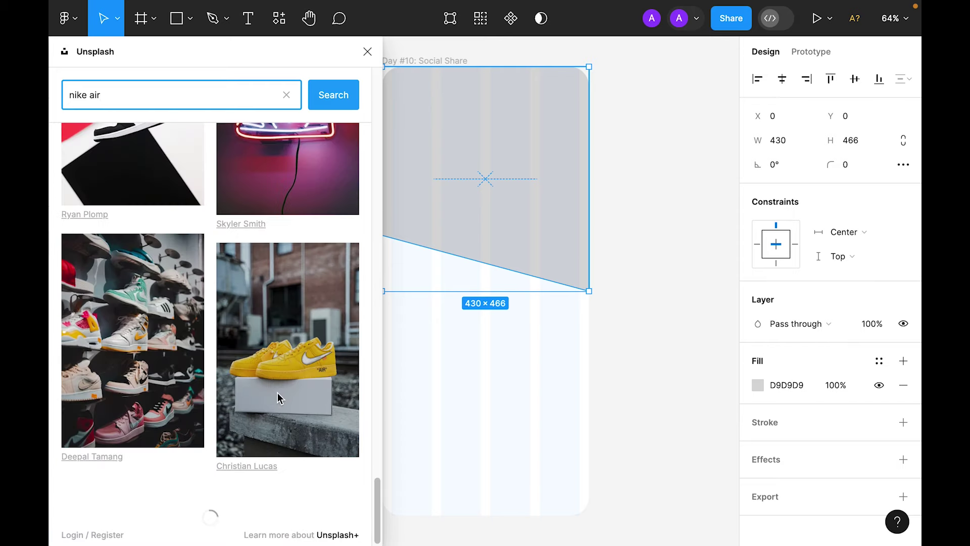
pyautogui.scroll(-3, 293, 361)
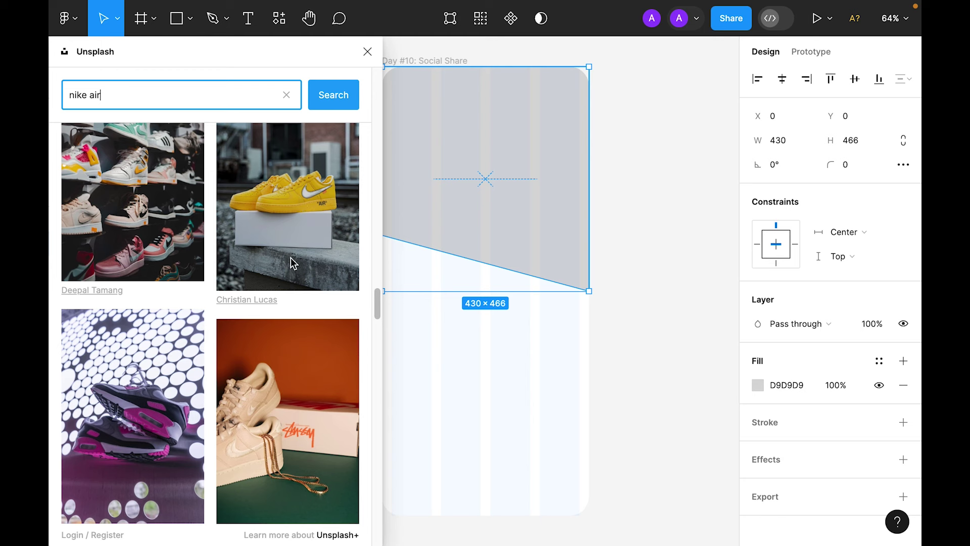
pyautogui.click(278, 196)
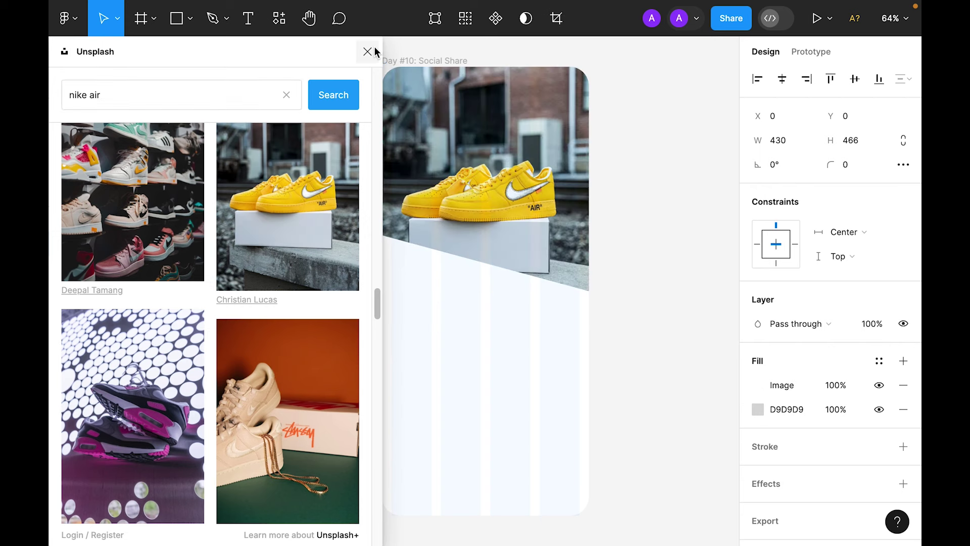
pyautogui.click(368, 51)
pyautogui.click(626, 186)
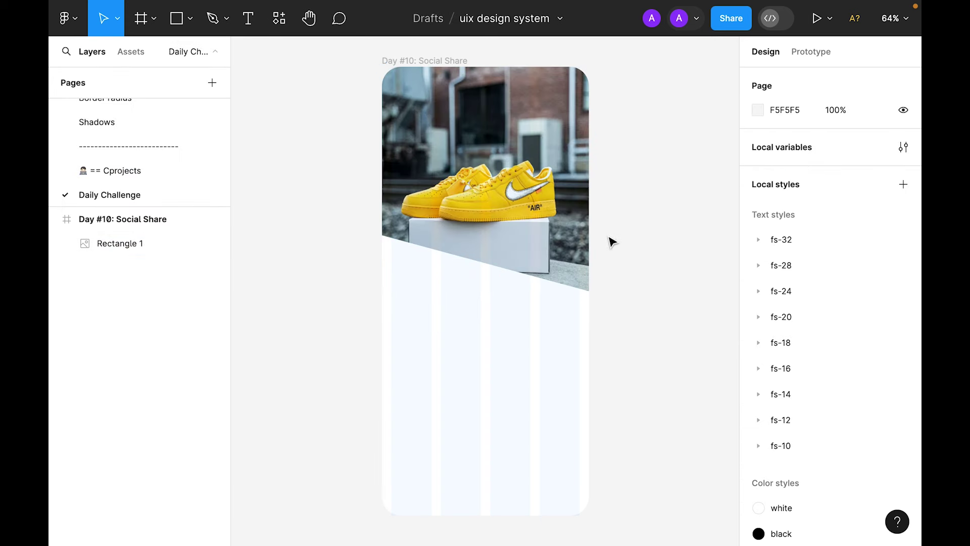
# Duplicate the shoe photo rectangle and flip the copy horizontally.
pyautogui.click(471, 158)
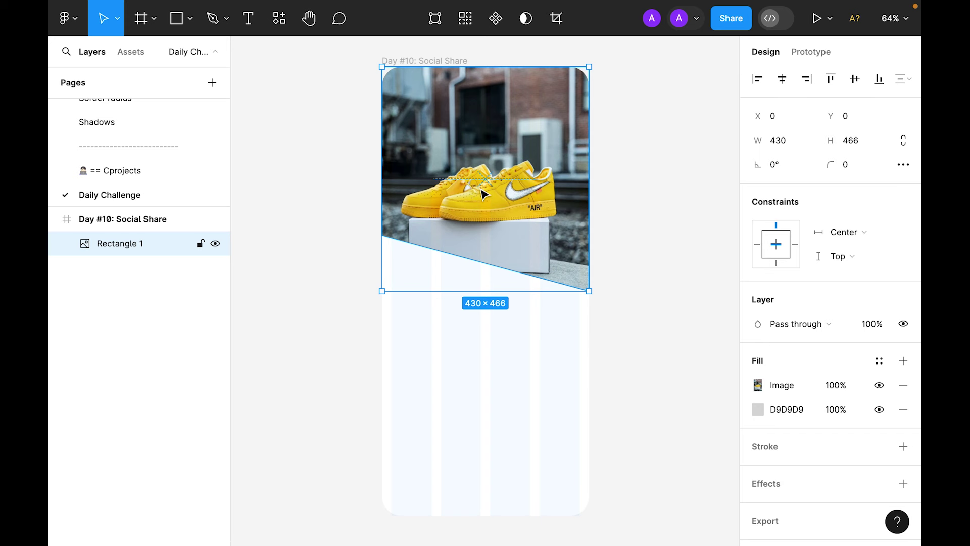
pyautogui.hotkey('ctrl', 'd')
pyautogui.rightClick(483, 158)
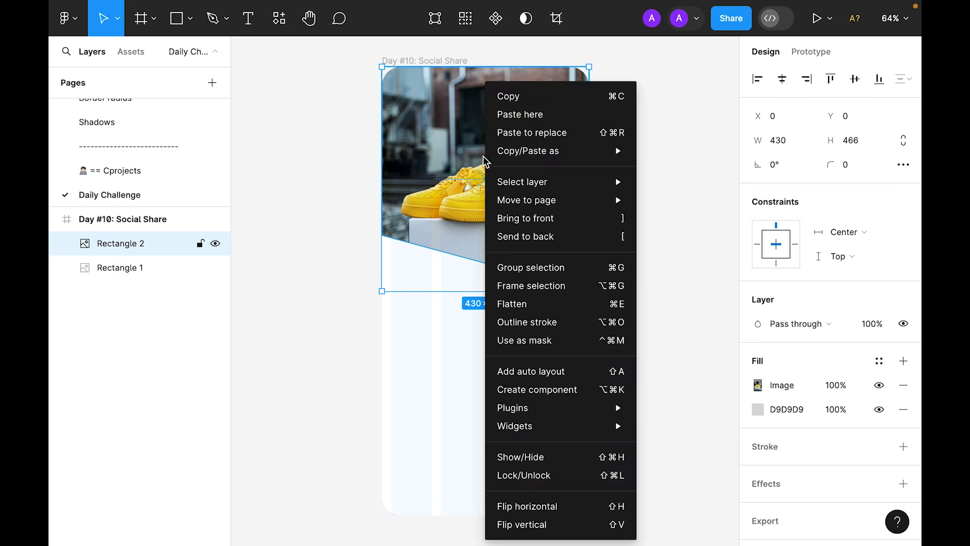
pyautogui.click(555, 507)
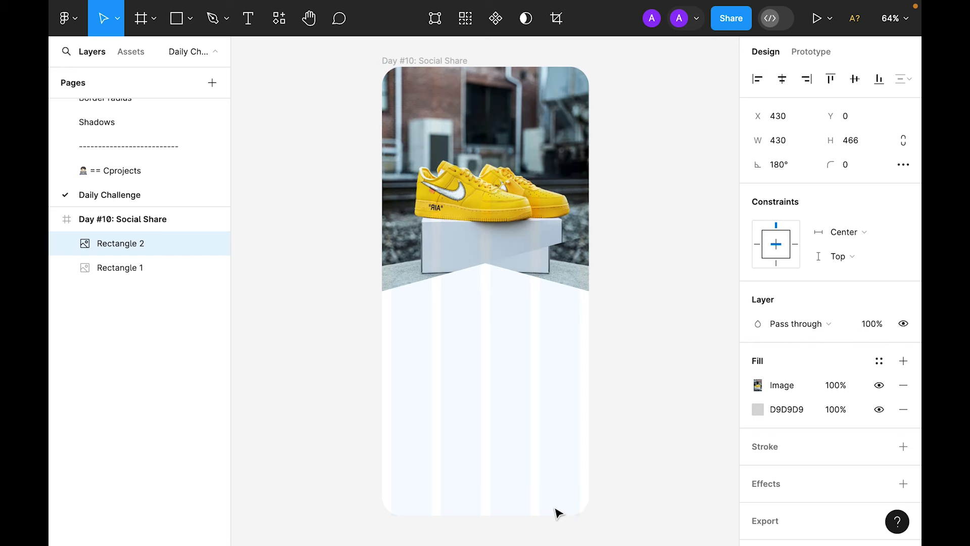
# Send the flipped copy behind the photo and remove its image fill, leaving grey.
pyautogui.rightClick(464, 132)
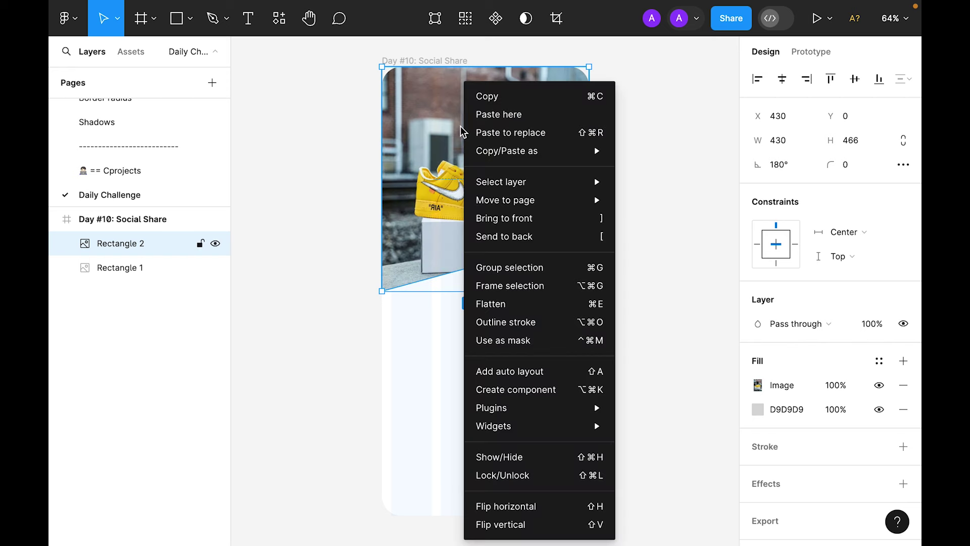
pyautogui.click(503, 236)
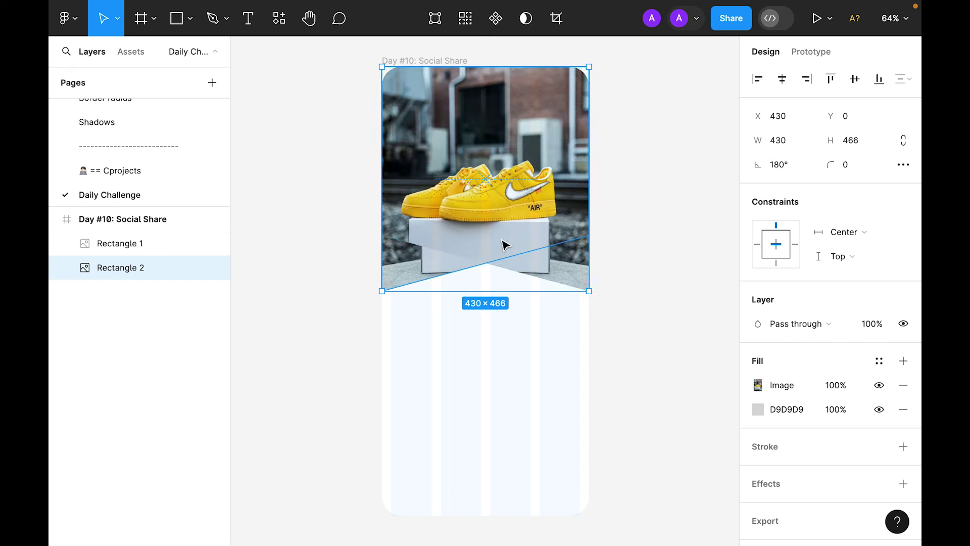
pyautogui.click(903, 385)
# Fill the angled shape with the shoe's yellow F4C400, sampled from the photo.
pyautogui.click(758, 385)
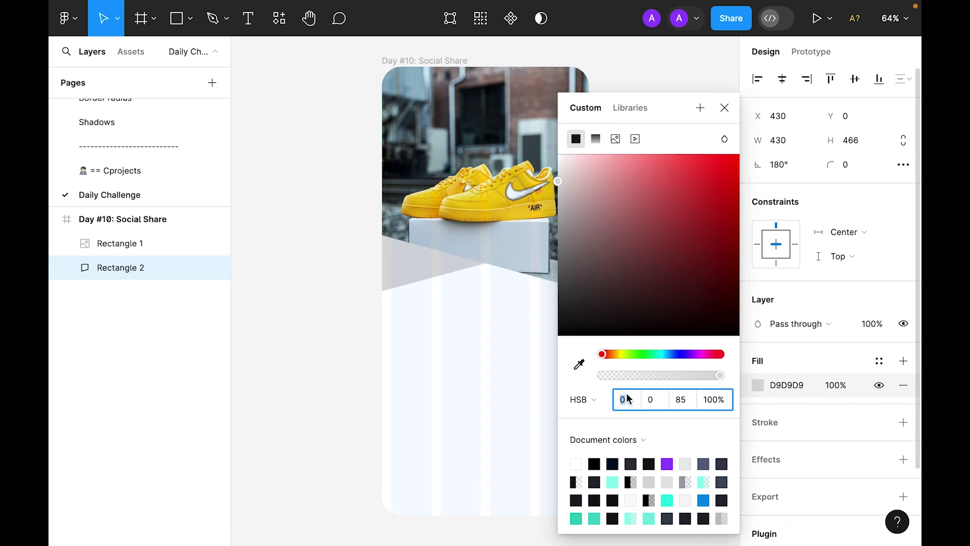
pyautogui.click(579, 363)
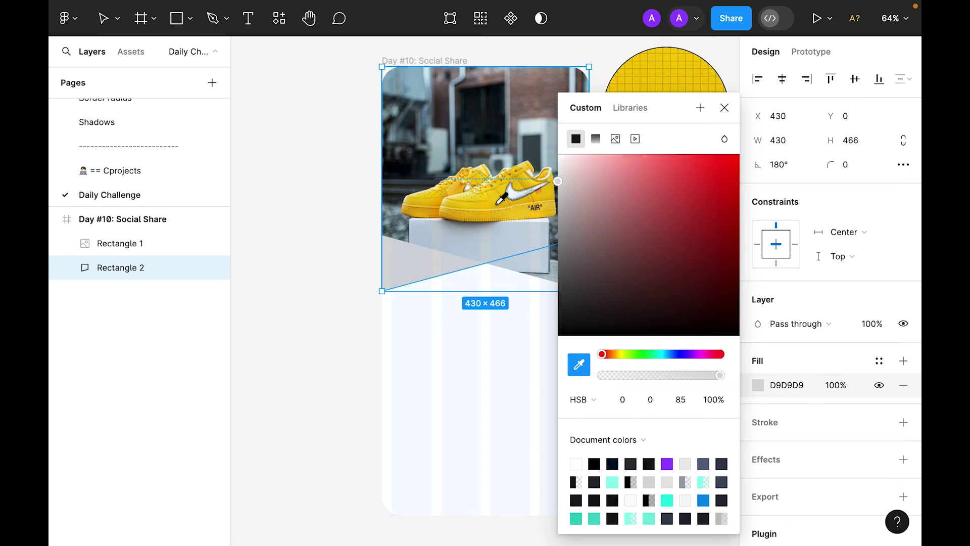
pyautogui.click(499, 202)
pyautogui.click(724, 109)
pyautogui.click(659, 190)
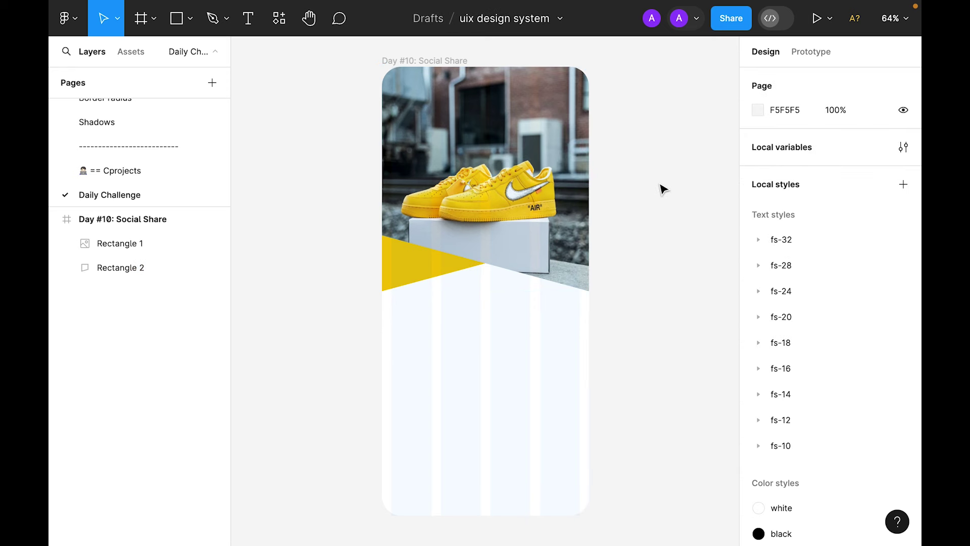
# Lower the shape's bottom-left point to Y 540 to form a larger yellow wedge.
pyautogui.doubleClick(419, 275)
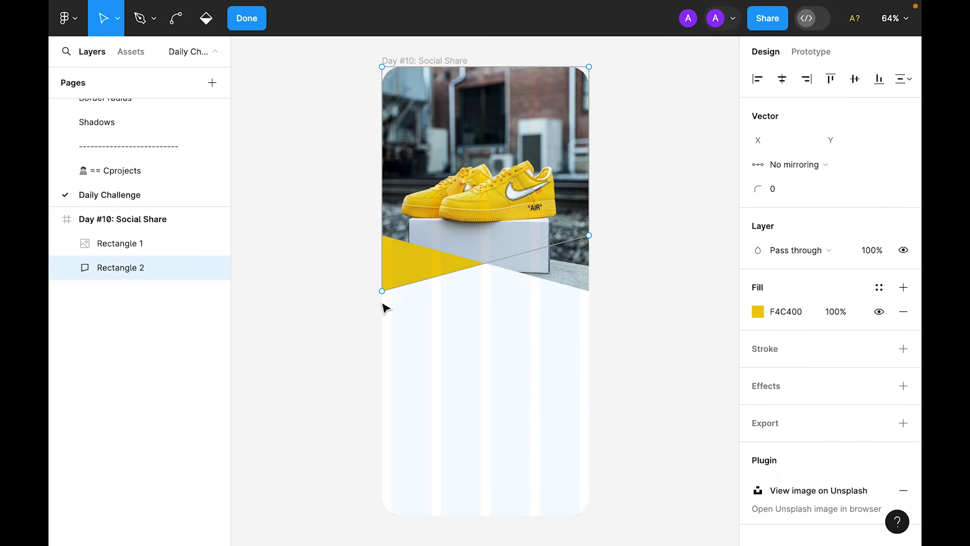
pyautogui.moveTo(382, 292); pyautogui.dragTo(383, 333)
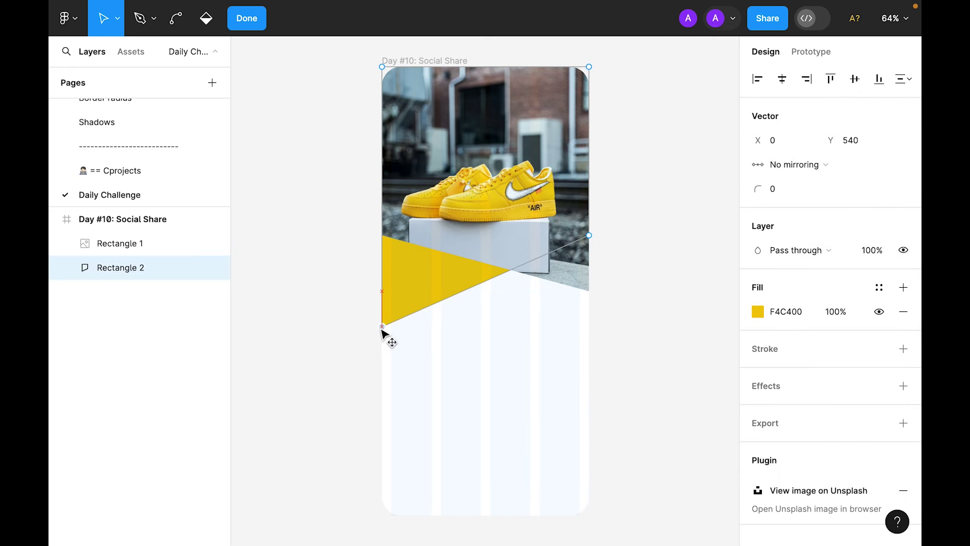
pyautogui.press('Escape')
pyautogui.click(629, 217)
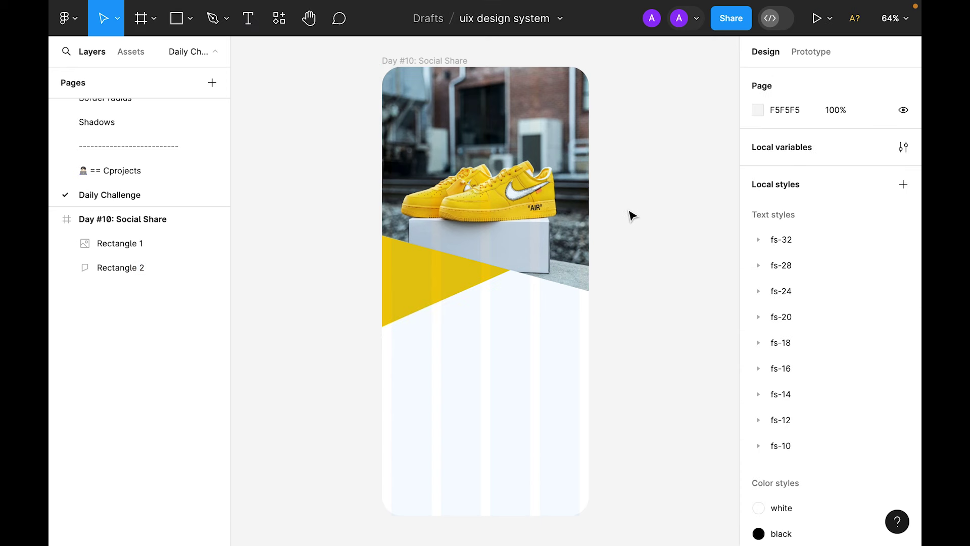
pyautogui.hotkey('shift', '0')
# Add the text 'Nike Air' below the yellow wedge.
pyautogui.scroll(-3, 596, 292)
pyautogui.press('t')
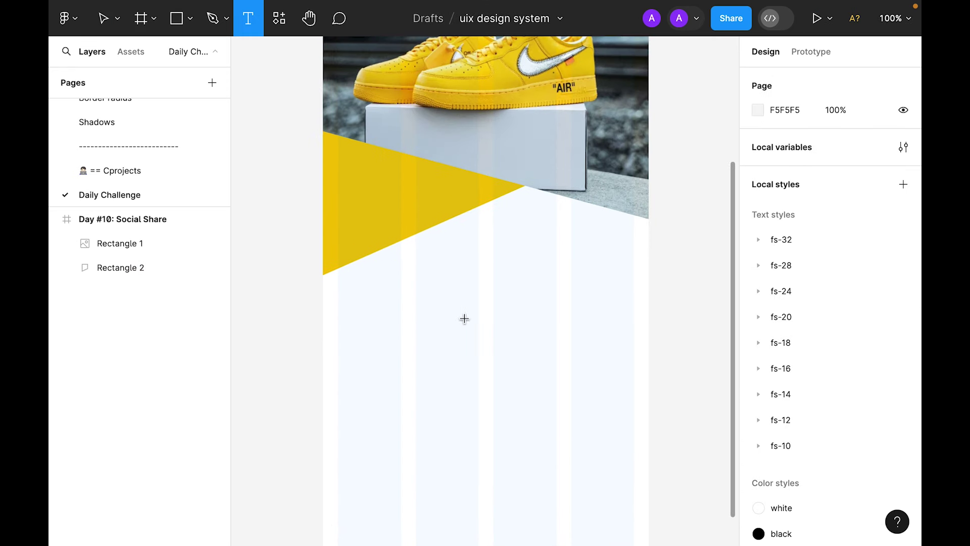
pyautogui.click(457, 266)
pyautogui.write('Nike Air')
pyautogui.press('Escape')
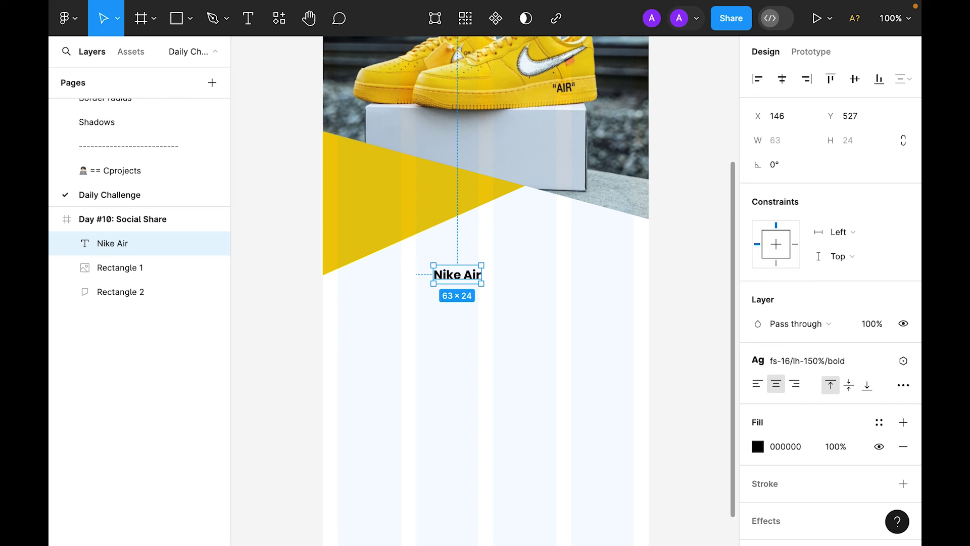
# Apply the fs-32/lh-150%/bold text style and black colour style to the title.
pyautogui.click(803, 360)
pyautogui.scroll(10, 820, 374)
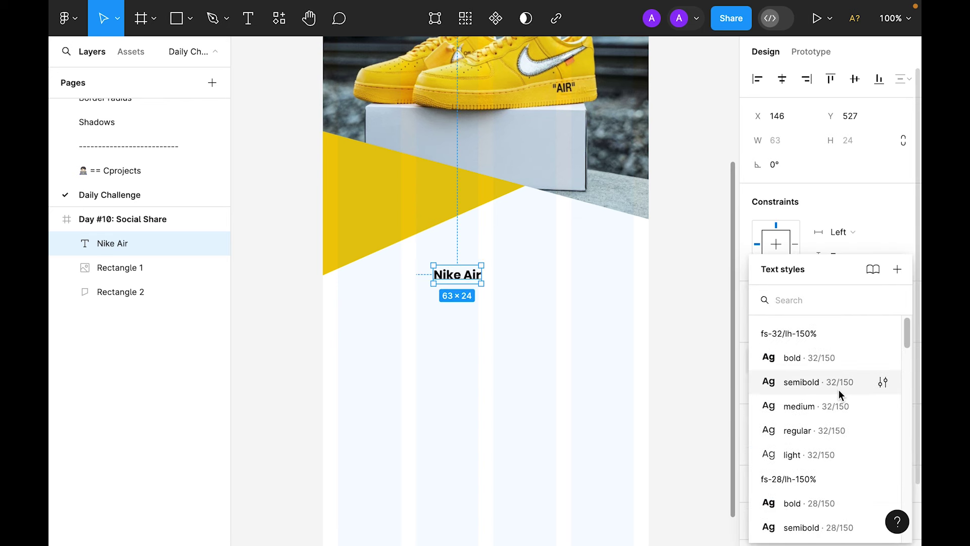
pyautogui.click(791, 358)
pyautogui.click(883, 423)
pyautogui.scroll(-2, 688, 422)
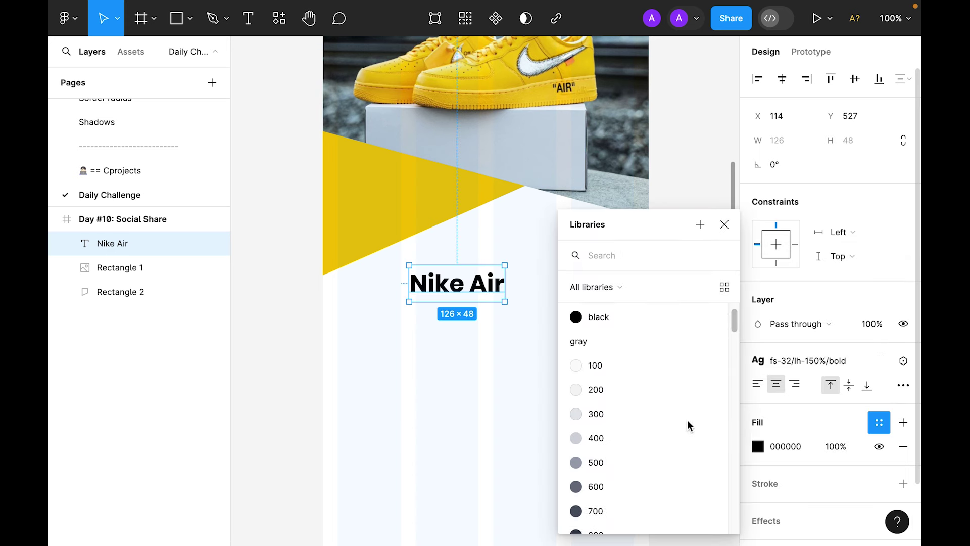
pyautogui.click(632, 314)
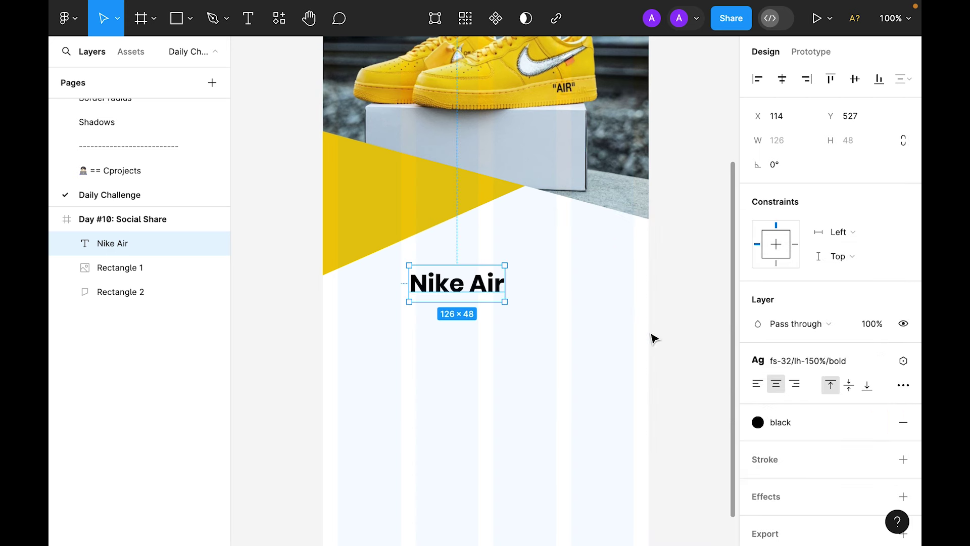
# Centre the Nike Air title horizontally and nudge it slightly higher.
pyautogui.click(784, 81)
pyautogui.click(692, 253)
pyautogui.click(505, 301)
pyautogui.moveTo(505, 301); pyautogui.dragTo(507, 293)
pyautogui.scroll(-3, 507, 335)
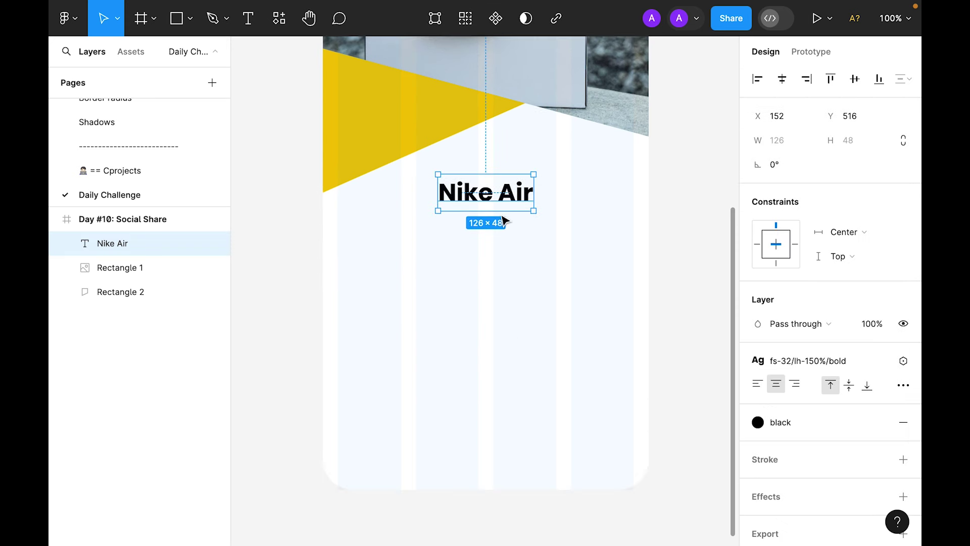
# Copy the title below it and change the copy's text to 'Share with friends'.
pyautogui.moveTo(505, 197); pyautogui.dragTo(503, 280)
pyautogui.doubleClick(500, 276)
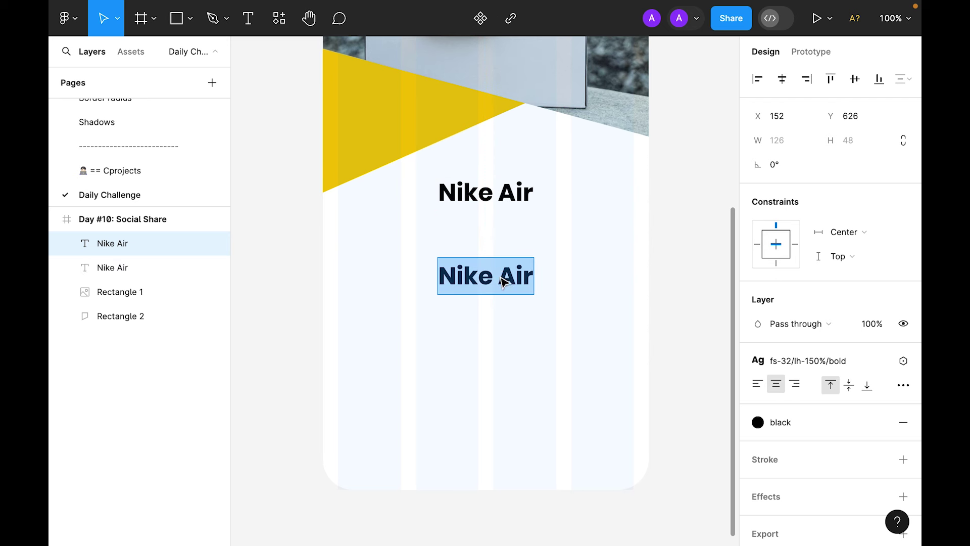
pyautogui.write('Share ')
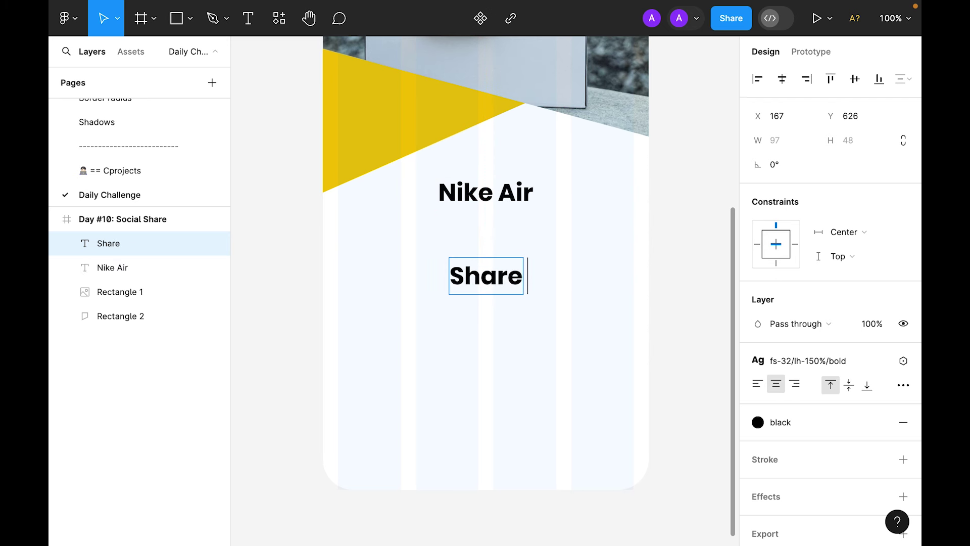
pyautogui.write('with friends')
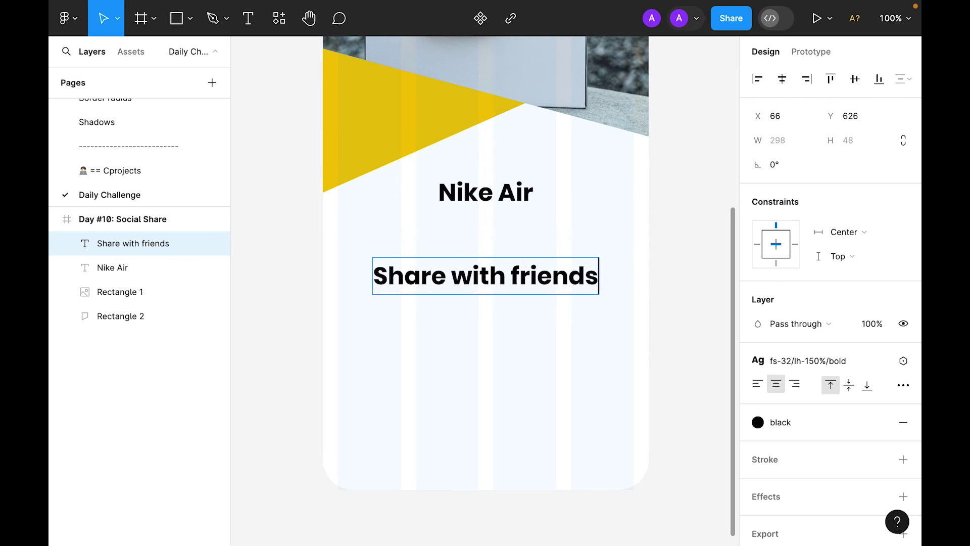
pyautogui.press('Escape')
# Apply the fs-20/lh-150%/semibold style and move the subheading up under the title.
pyautogui.click(796, 358)
pyautogui.scroll(-5, 823, 399)
pyautogui.scroll(-6, 834, 436)
pyautogui.scroll(2, 835, 435)
pyautogui.scroll(2, 836, 437)
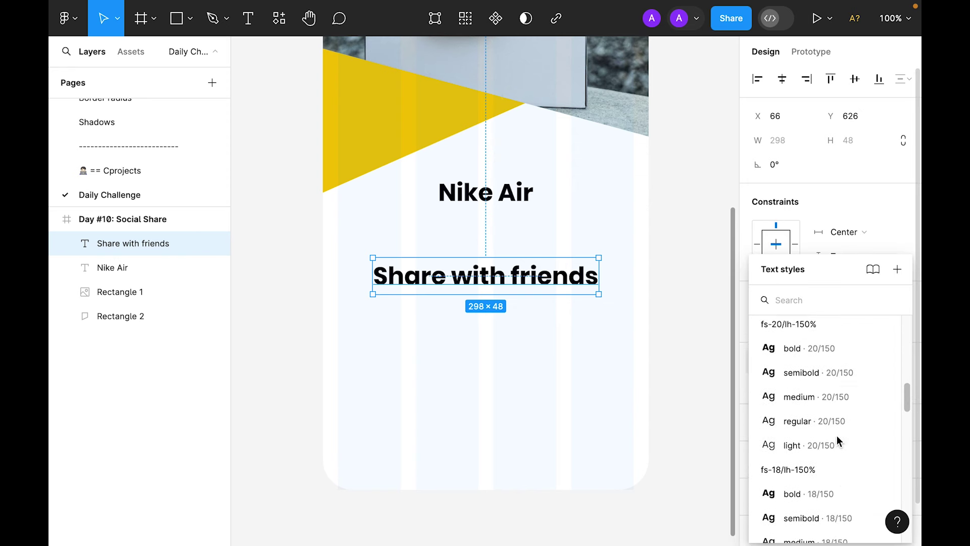
pyautogui.click(814, 372)
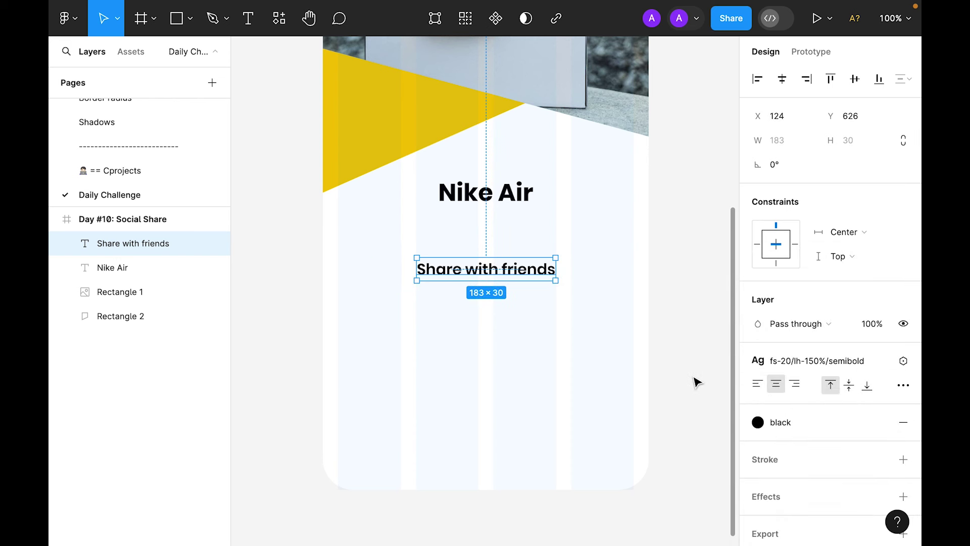
pyautogui.click(483, 301)
pyautogui.click(483, 278)
pyautogui.moveTo(483, 278); pyautogui.dragTo(483, 264)
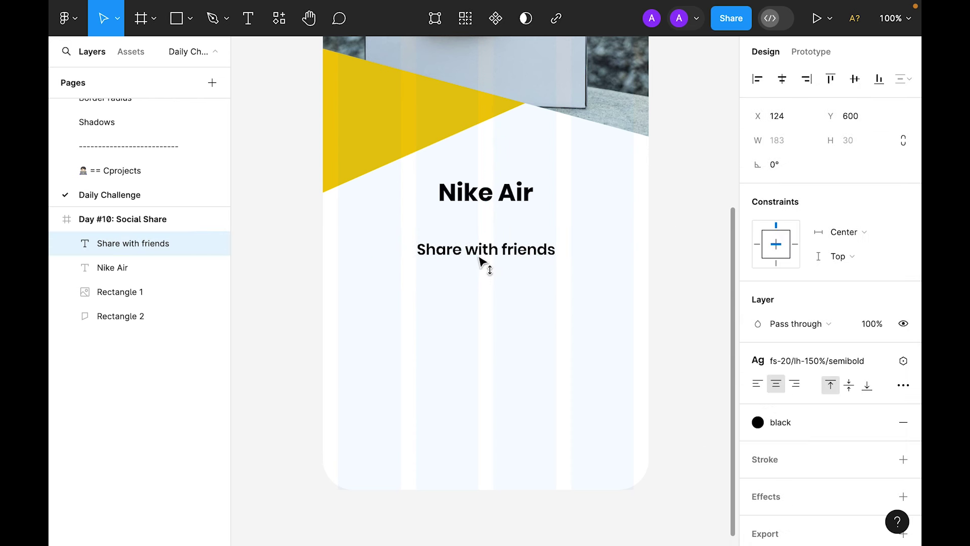
pyautogui.click(685, 232)
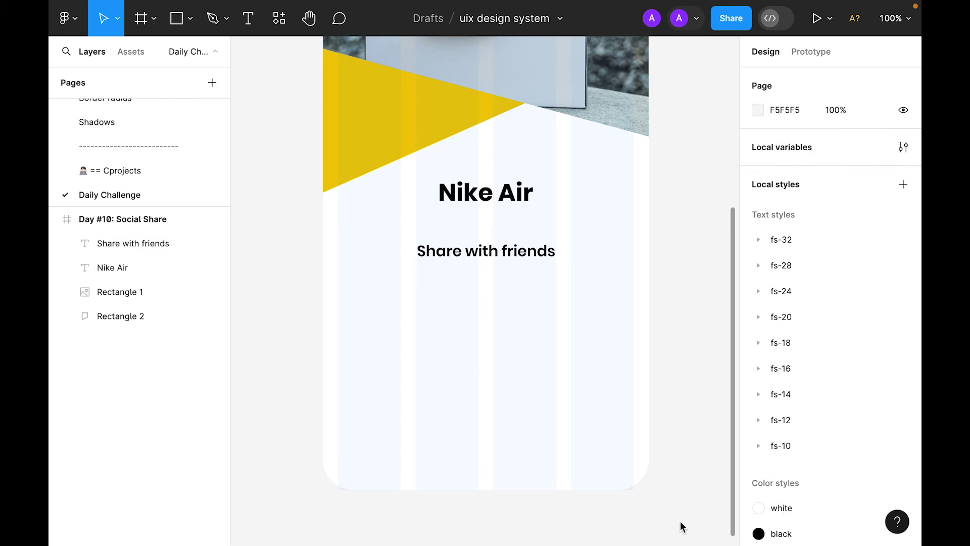
# Paste the Facebook, X, Instagram and LinkedIn icon row and centre it horizontally.
pyautogui.click(411, 326)
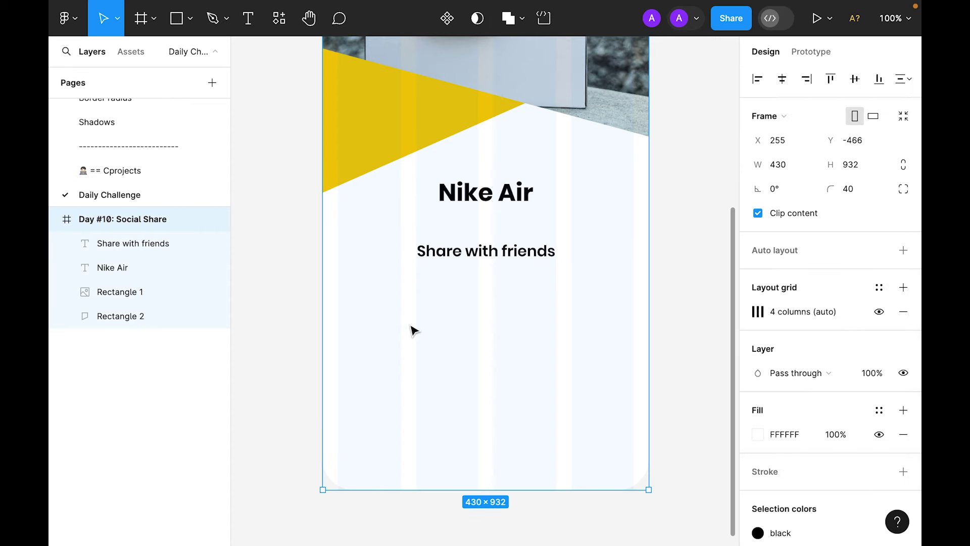
pyautogui.hotkey('ctrl', 'v')
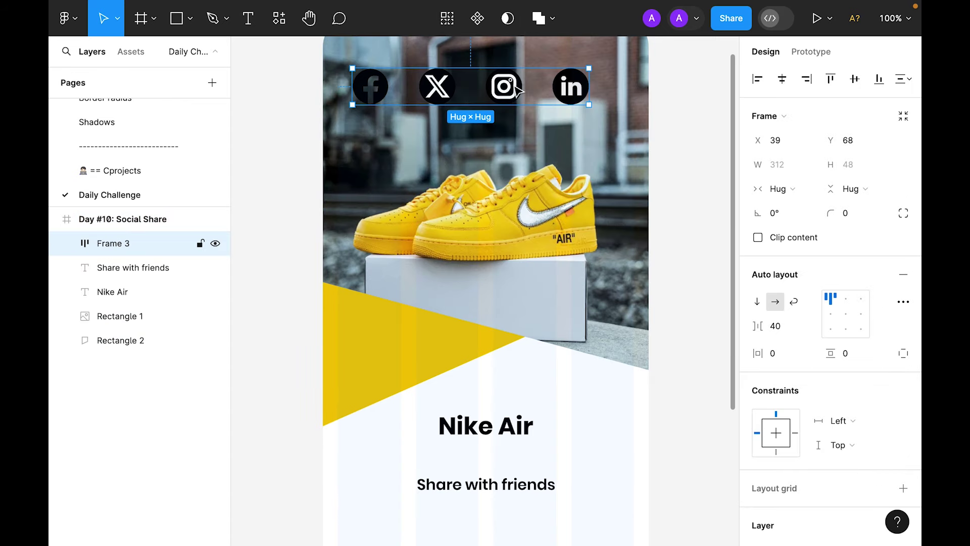
pyautogui.moveTo(526, 543); pyautogui.dragTo(526, 410)
pyautogui.keyDown('shift'); pyautogui.click(514, 363); pyautogui.keyUp('shift')
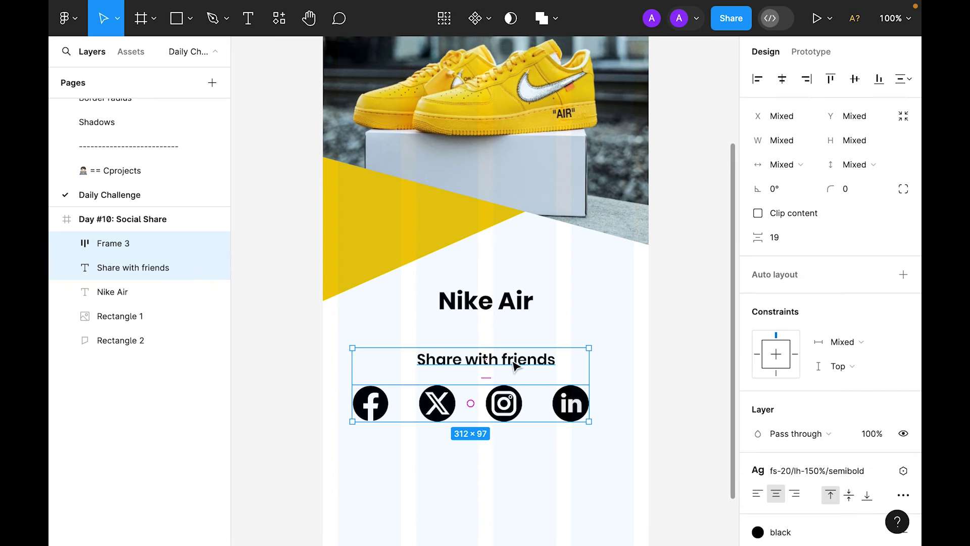
pyautogui.click(622, 329)
pyautogui.click(577, 414)
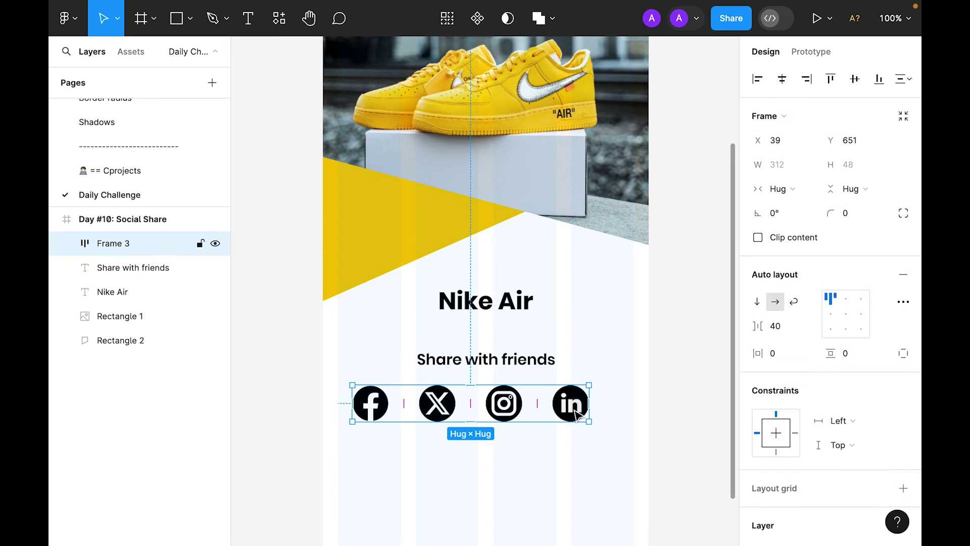
pyautogui.click(782, 79)
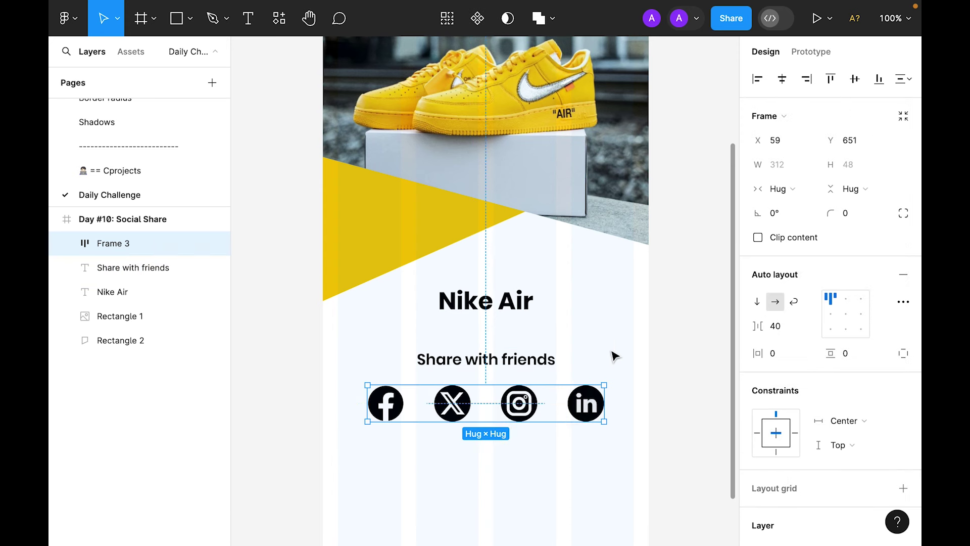
# Wrap 'Share with friends' and the icon row in an auto layout with 16 spacing.
pyautogui.keyDown('shift'); pyautogui.click(514, 371); pyautogui.keyUp('shift')
pyautogui.scroll(-1, 514, 372)
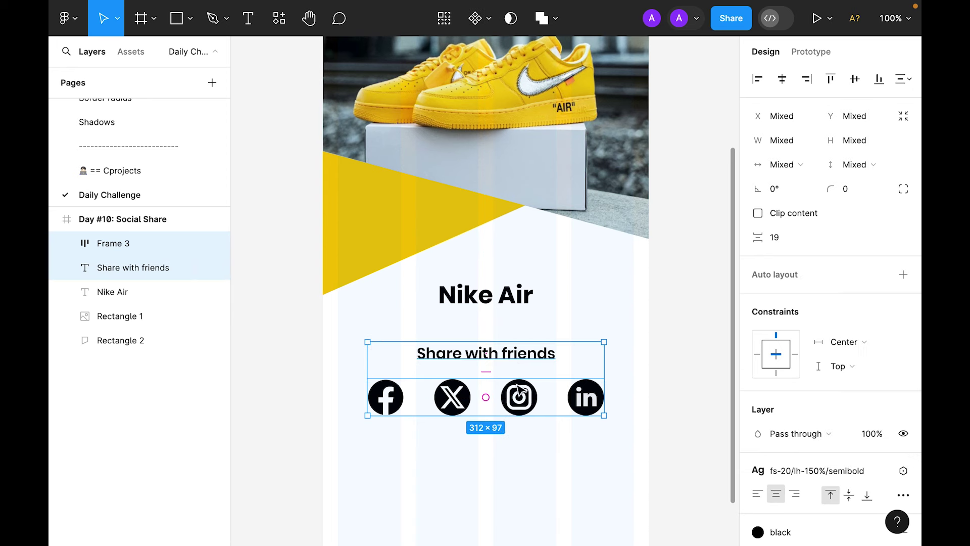
pyautogui.rightClick(525, 407)
pyautogui.click(563, 373)
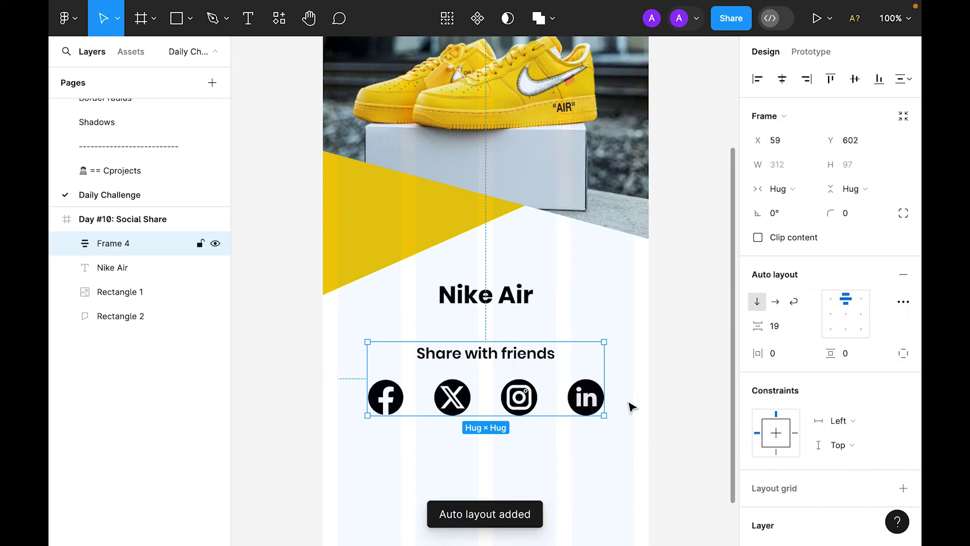
pyautogui.write('16')
pyautogui.press('Return')
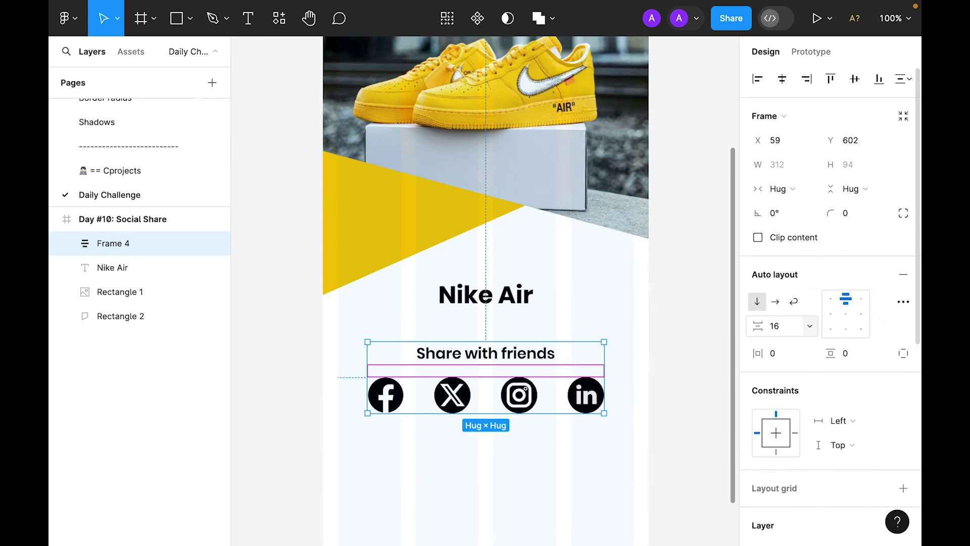
pyautogui.click(683, 375)
# Wrap the Nike Air title and the share group in an auto layout with a 40 gap.
pyautogui.scroll(-3, 555, 326)
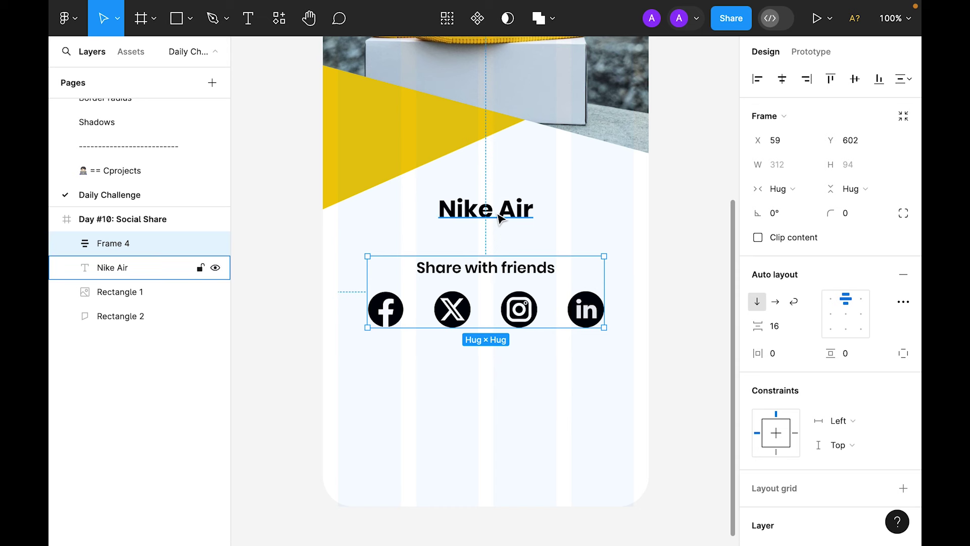
pyautogui.keyDown('shift'); pyautogui.click(498, 217); pyautogui.keyUp('shift')
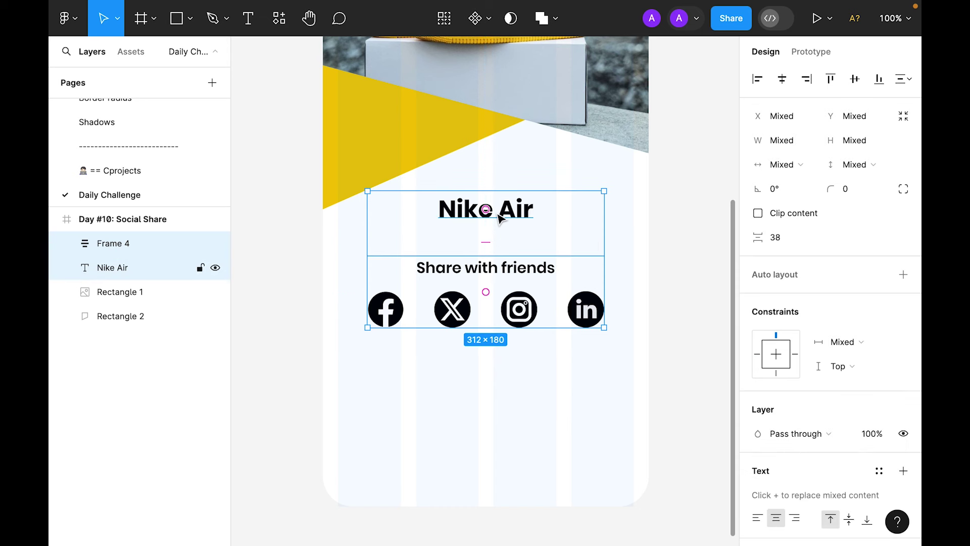
pyautogui.hotkey('shift', 'a')
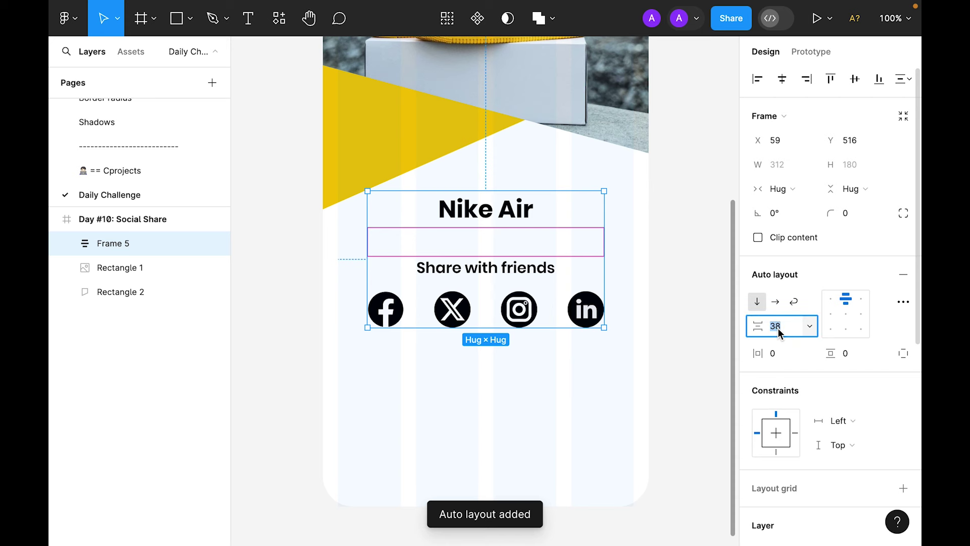
pyautogui.write('0')
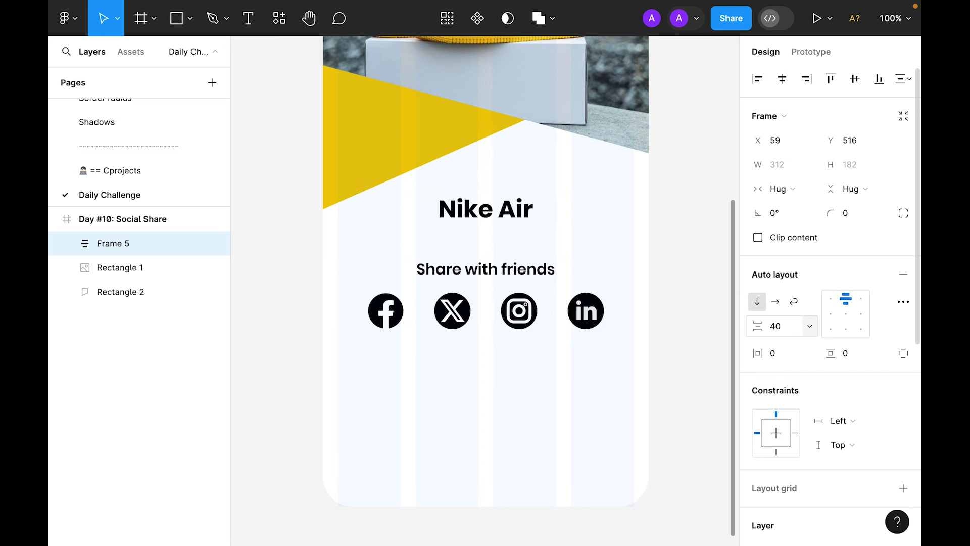
pyautogui.click(455, 458)
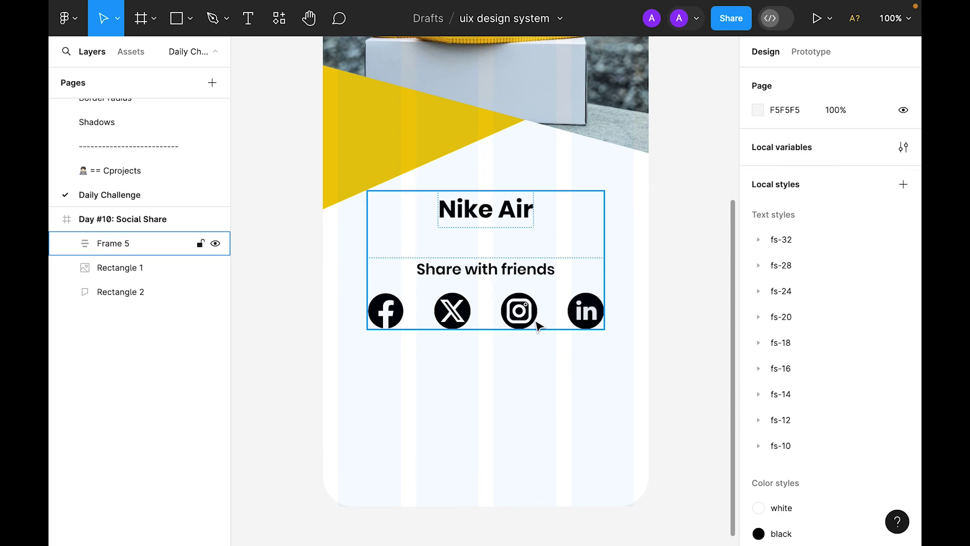
pyautogui.click(113, 243)
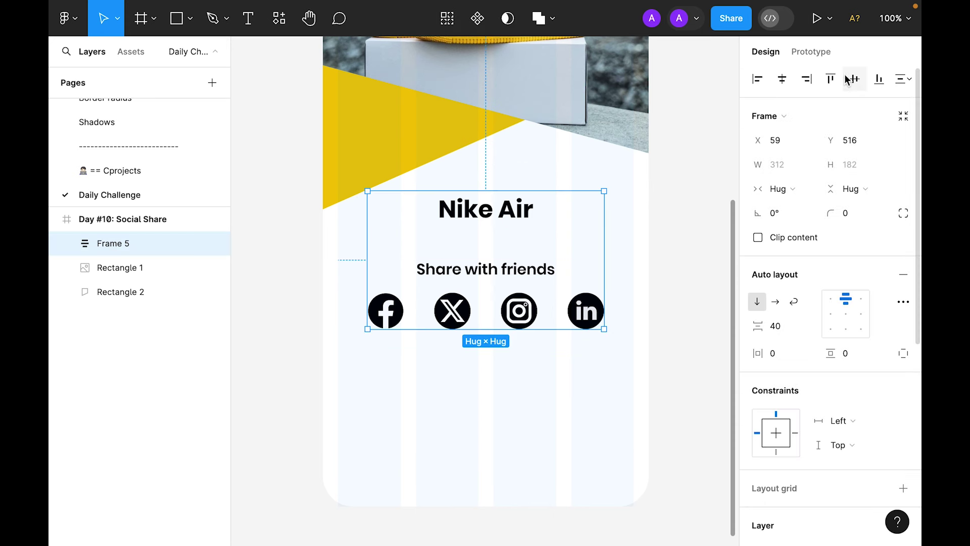
# Add a 'Share' text below the social icons and apply the bold 14/150 text style.
pyautogui.click(649, 277)
pyautogui.scroll(-1, 476, 403)
pyautogui.press('t')
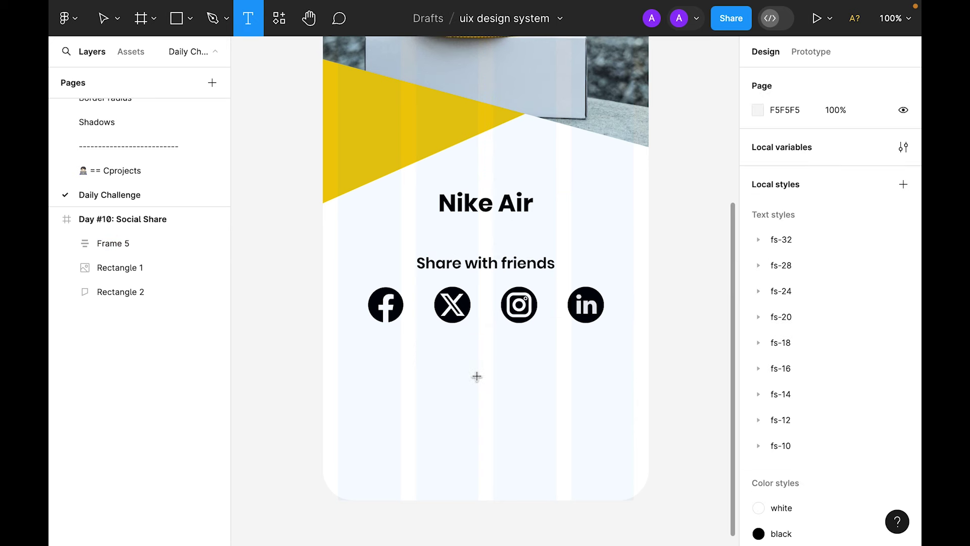
pyautogui.click(476, 378)
pyautogui.write('Share')
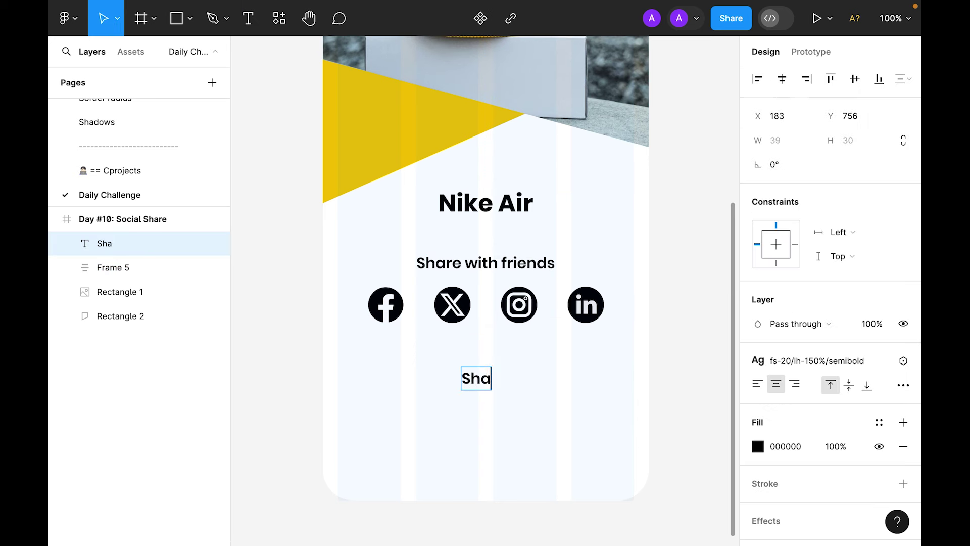
pyautogui.press('Escape')
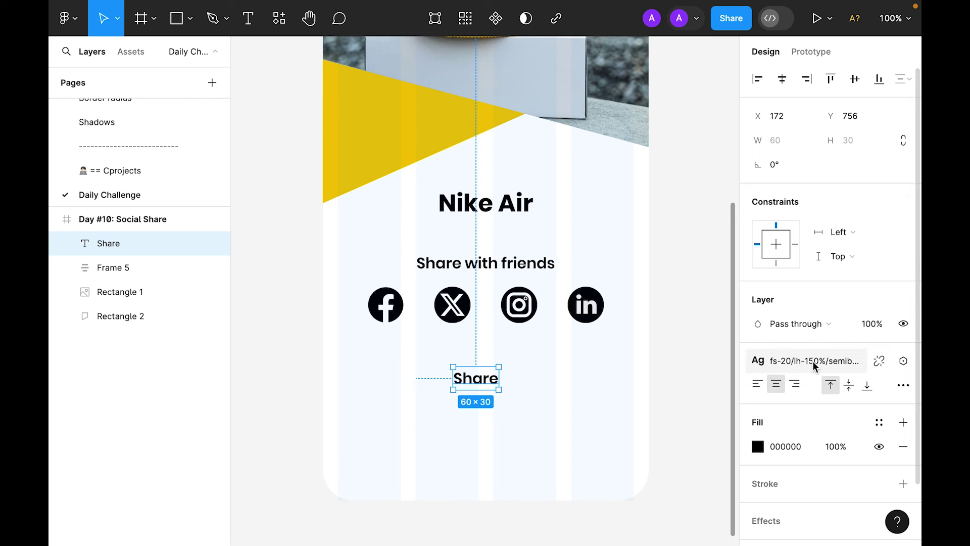
pyautogui.scroll(-2, 812, 361)
pyautogui.click(814, 289)
pyautogui.scroll(-5, 850, 421)
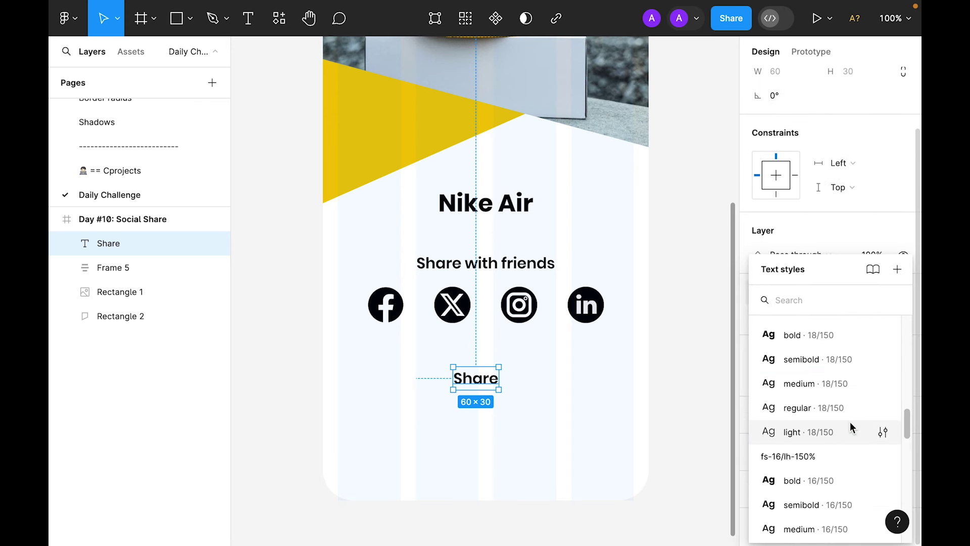
pyautogui.scroll(-3, 823, 408)
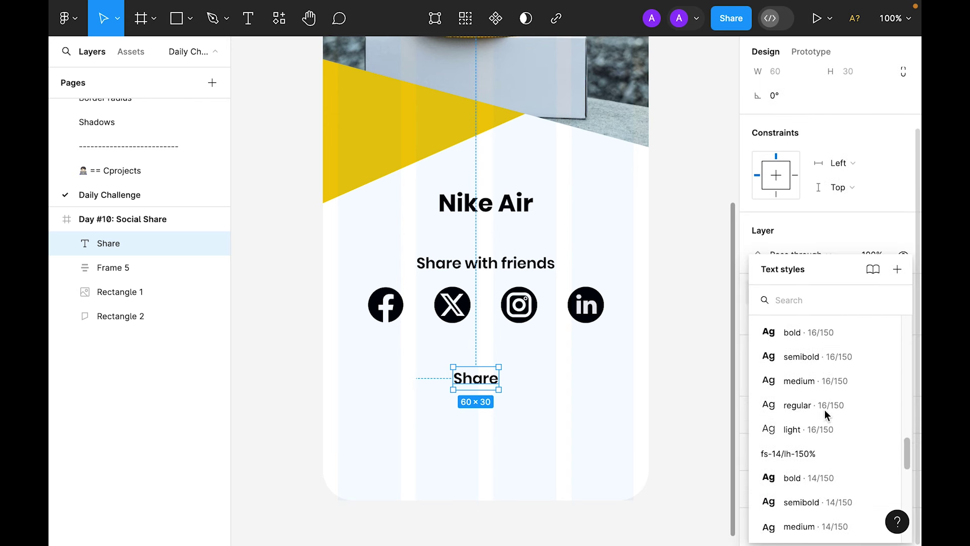
pyautogui.click(788, 477)
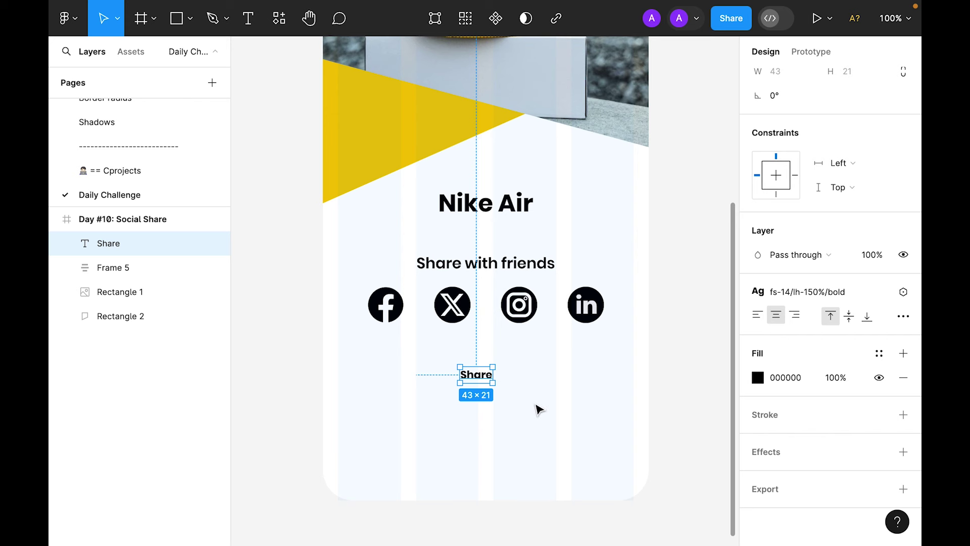
# Wrap the Share text in an auto-layout frame filled with the black colour style.
pyautogui.hotkey('shift', 'a')
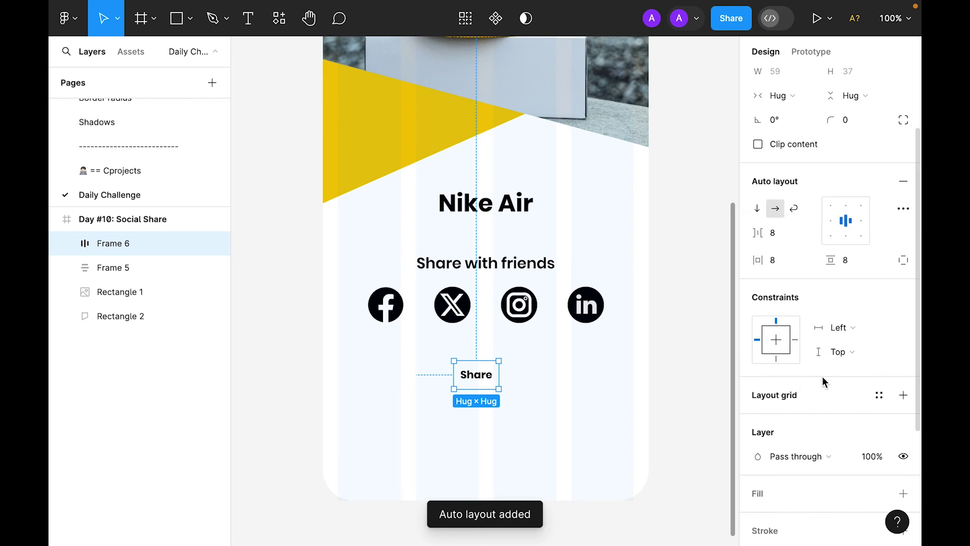
pyautogui.scroll(-4, 824, 378)
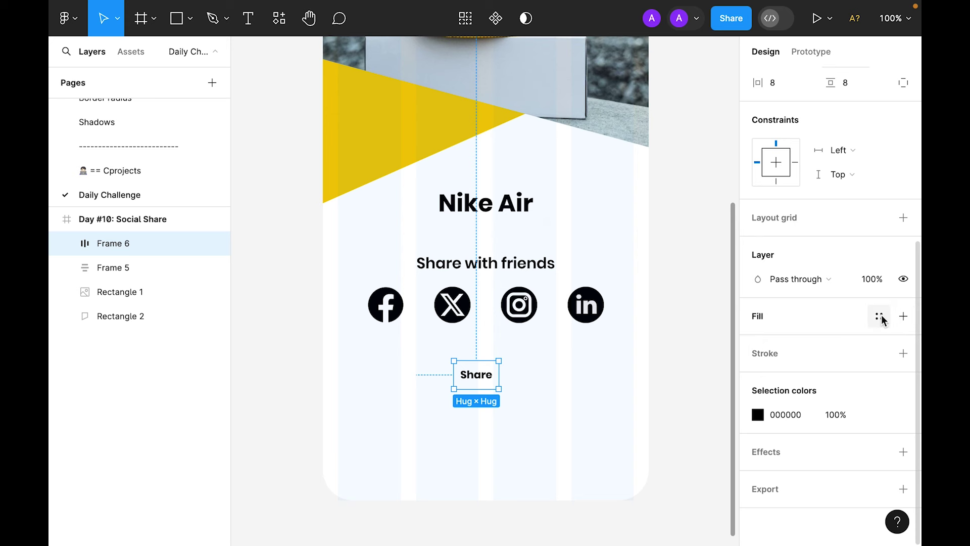
pyautogui.click(880, 316)
pyautogui.click(634, 347)
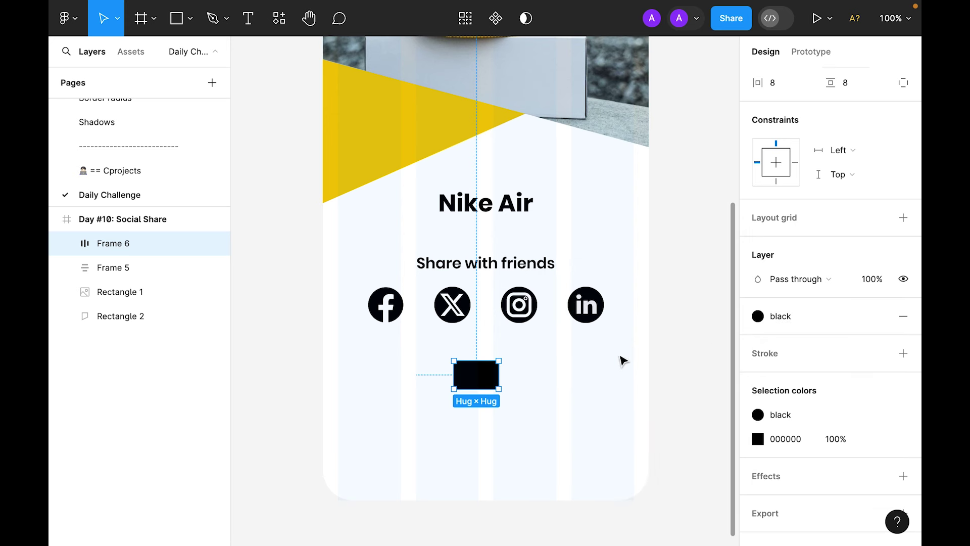
# Make the Share label text white.
pyautogui.doubleClick(477, 375)
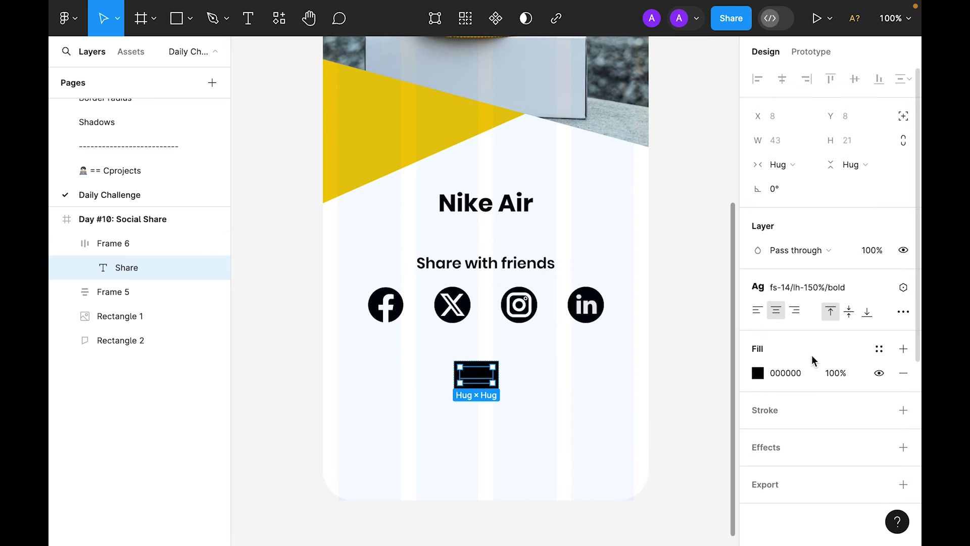
pyautogui.click(879, 349)
pyautogui.click(606, 325)
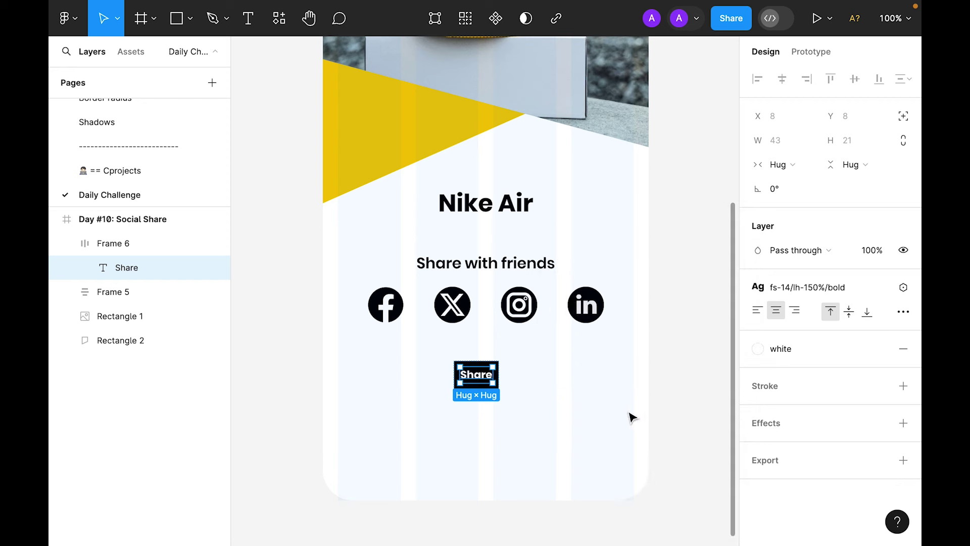
pyautogui.click(514, 392)
# Stretch the Share button frame to the full 390 px width.
pyautogui.click(490, 376)
pyautogui.moveTo(499, 383); pyautogui.dragTo(635, 382)
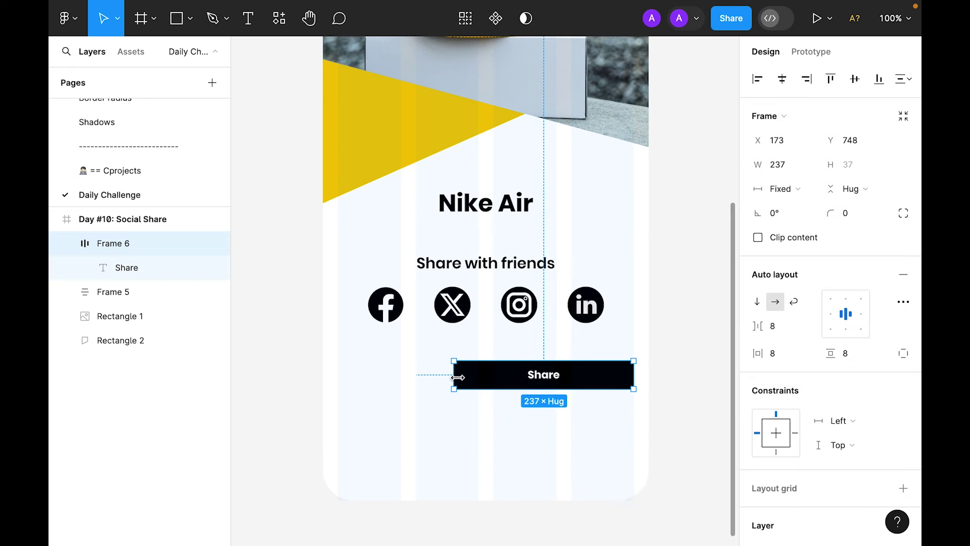
pyautogui.moveTo(458, 378); pyautogui.dragTo(339, 379)
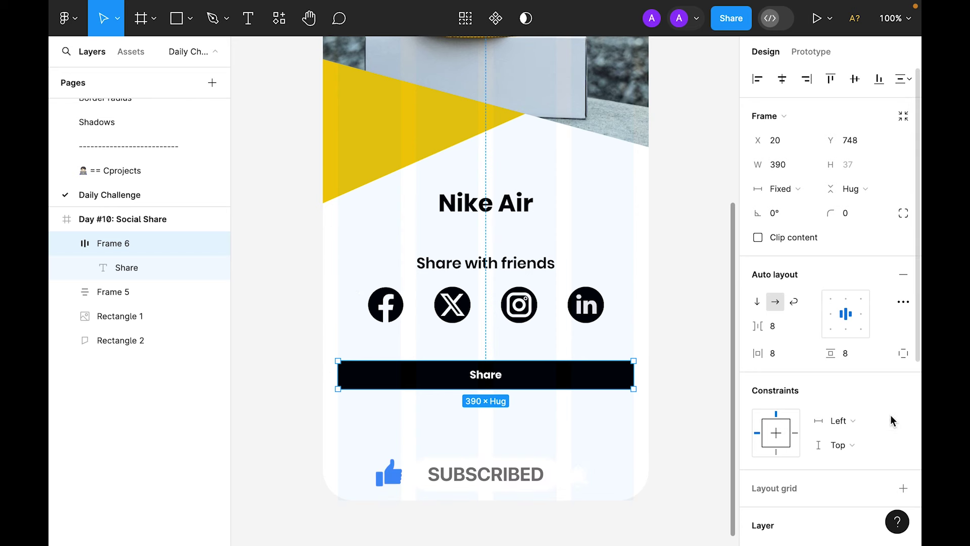
# Give the Share button 16 px vertical padding and an 8 px corner radius.
pyautogui.click(853, 355)
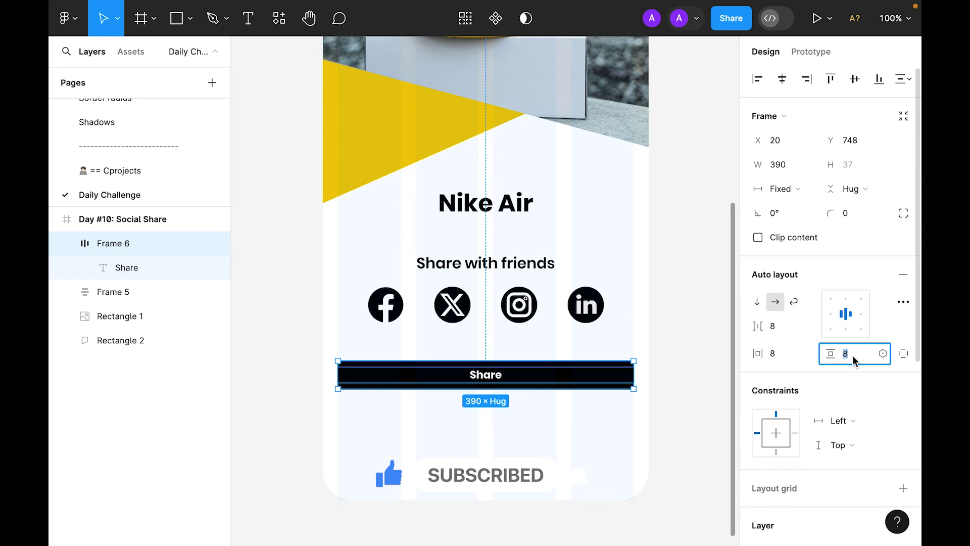
pyautogui.write('16')
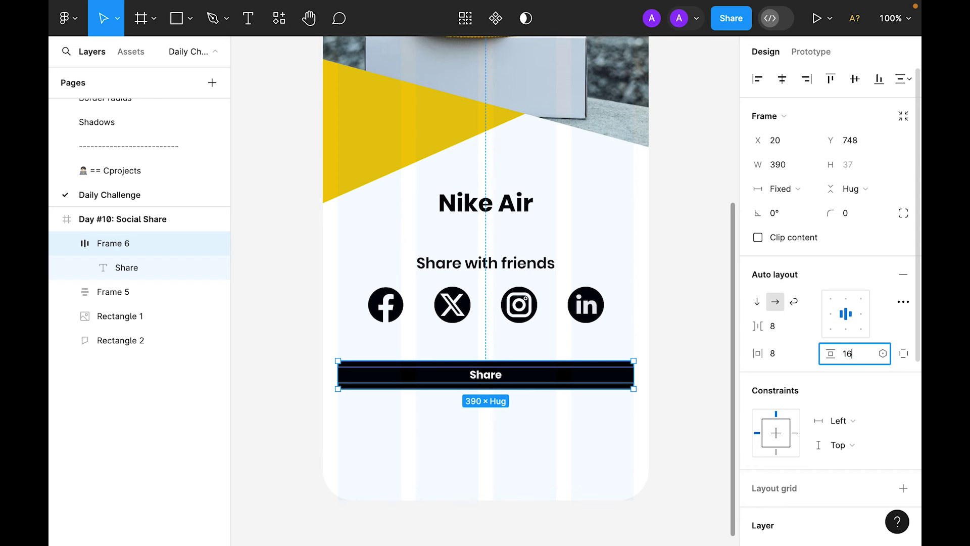
pyautogui.press('Return')
pyautogui.click(855, 216)
pyautogui.write('8')
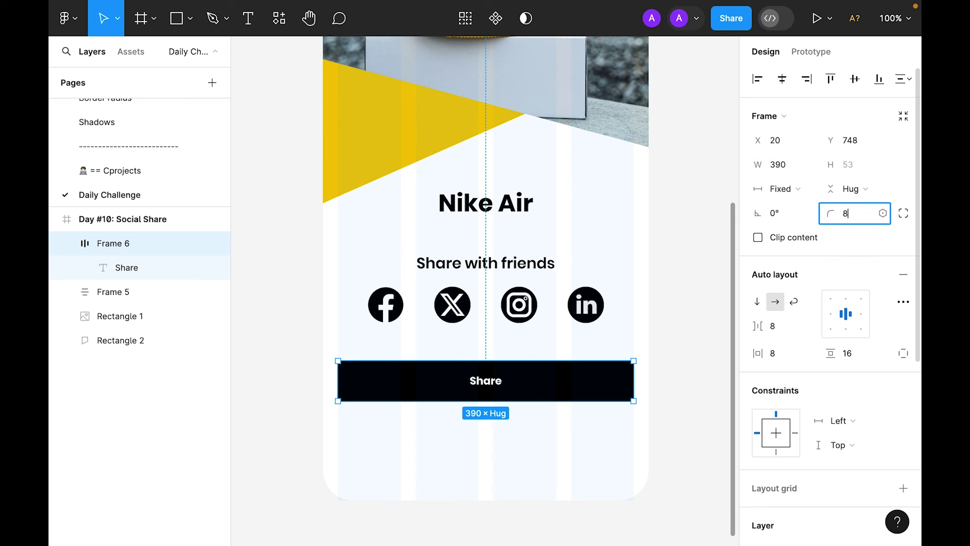
pyautogui.press('Return')
pyautogui.click(679, 385)
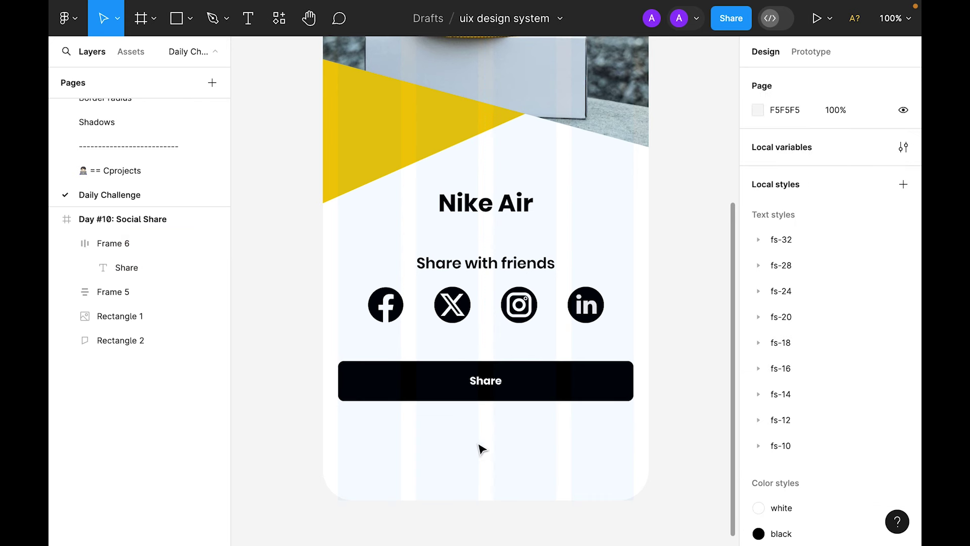
# Move the Share button into Frame 5 below the icons, undoing an accidental delete, and check the 40 px gap.
pyautogui.moveTo(561, 392); pyautogui.dragTo(543, 442)
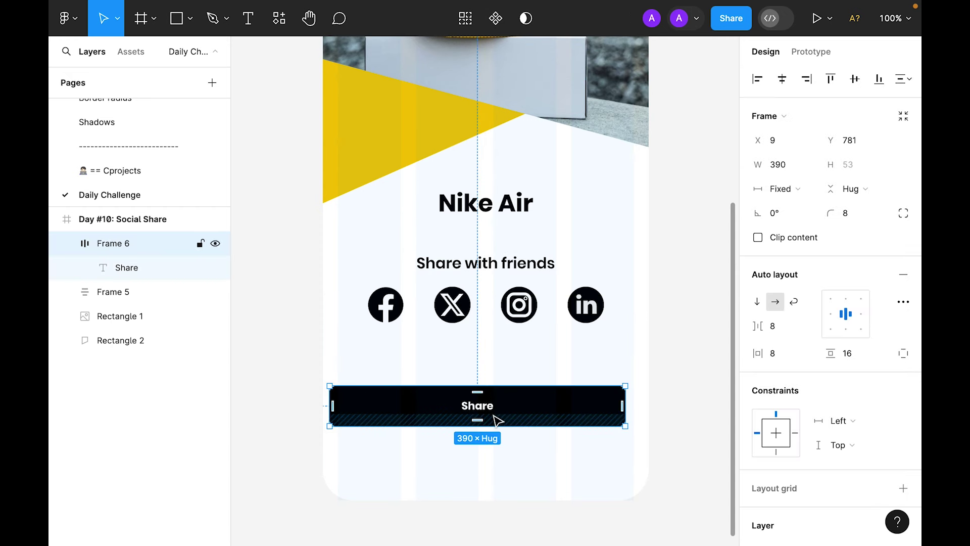
pyautogui.click(540, 429)
pyautogui.click(551, 408)
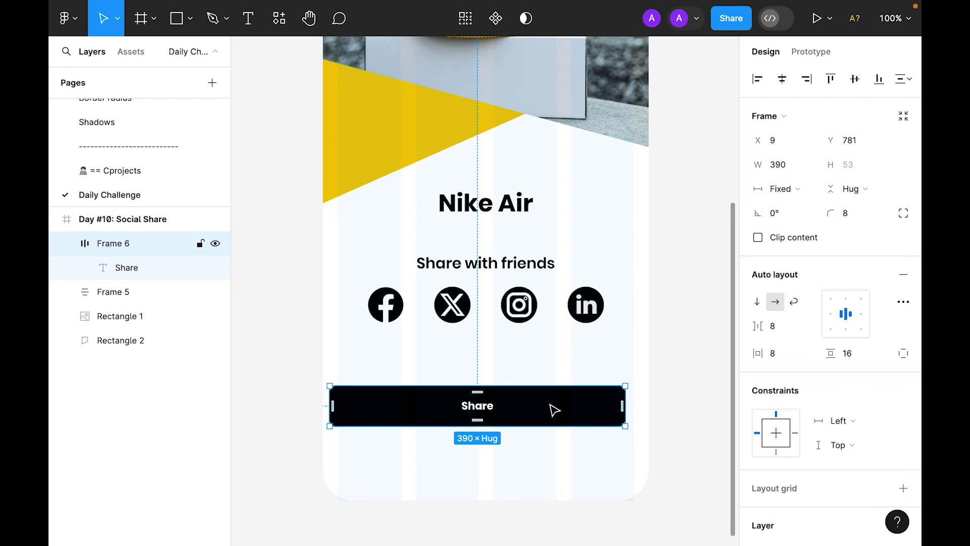
pyautogui.press('Delete')
pyautogui.click(524, 311)
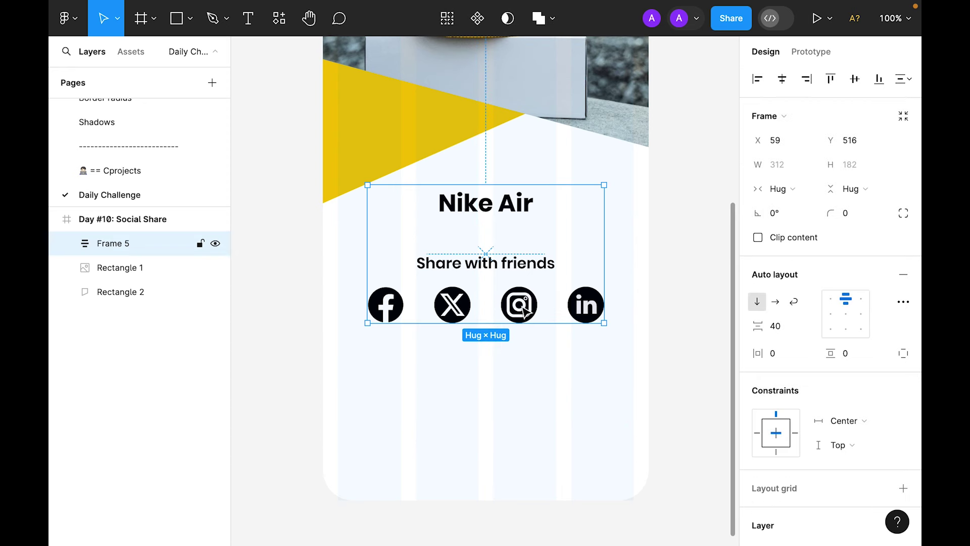
pyautogui.hotkey('ctrl', 'z')
pyautogui.click(541, 446)
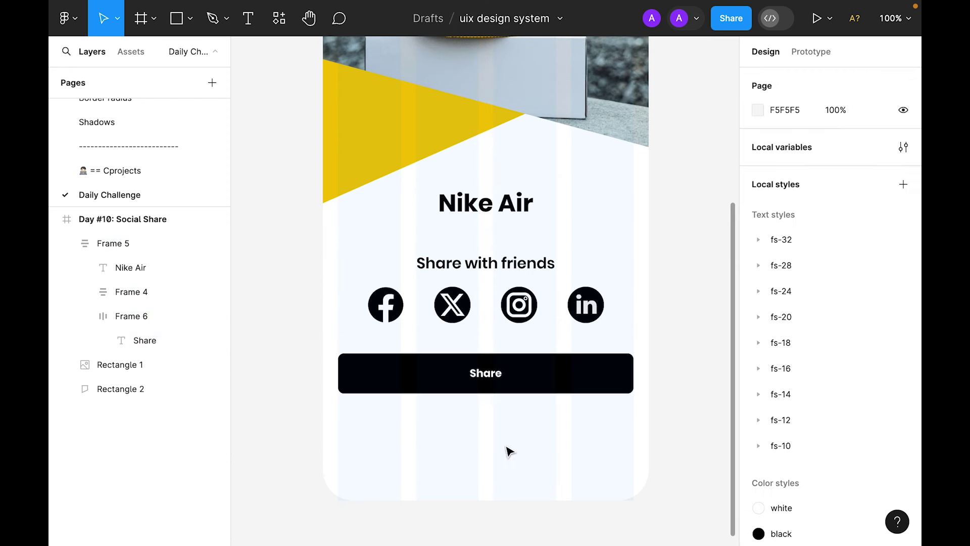
pyautogui.click(484, 374)
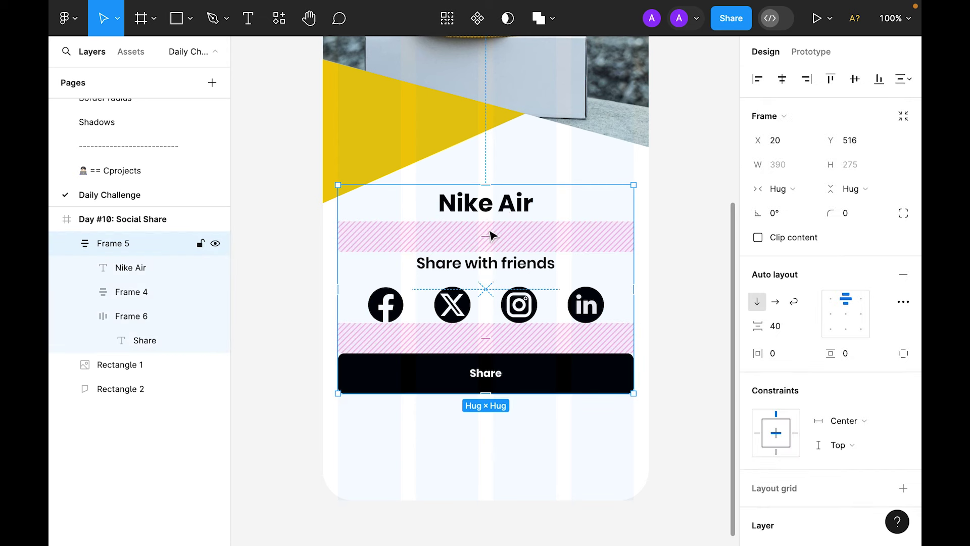
pyautogui.click(678, 296)
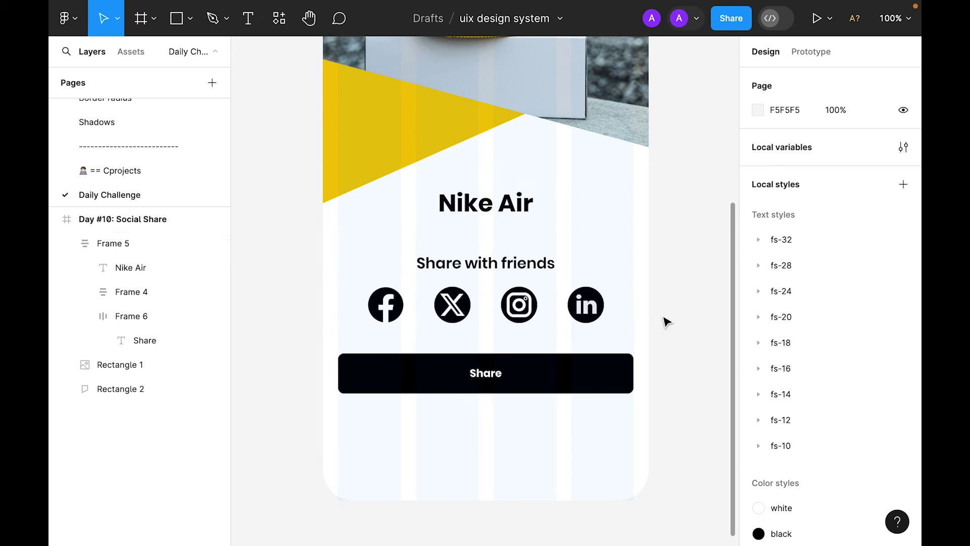
pyautogui.click(591, 379)
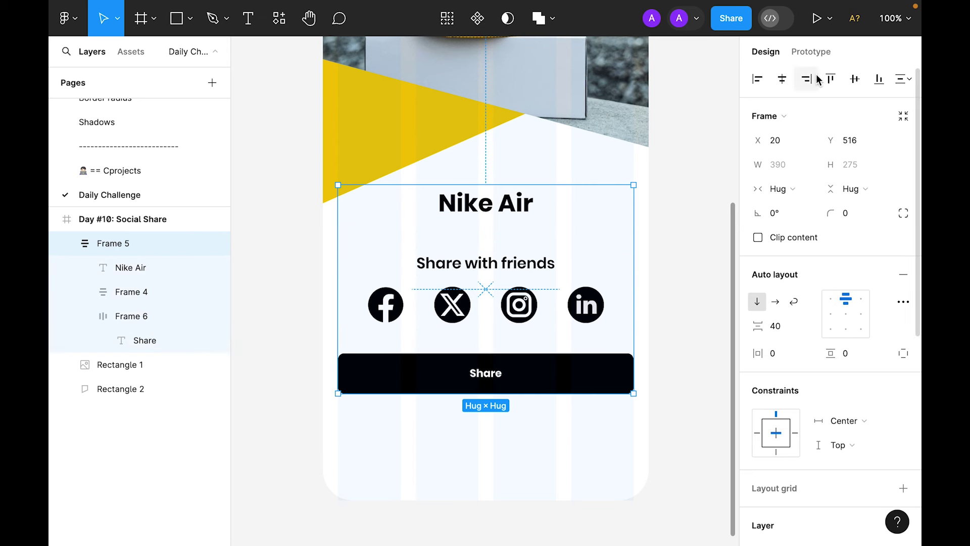
pyautogui.click(631, 495)
pyautogui.scroll(-1, 507, 479)
# Add a 'Photo link' text below the Share button in the bold 12/150 text style.
pyautogui.press('t')
pyautogui.click(452, 432)
pyautogui.write('Photo link')
pyautogui.press('Escape')
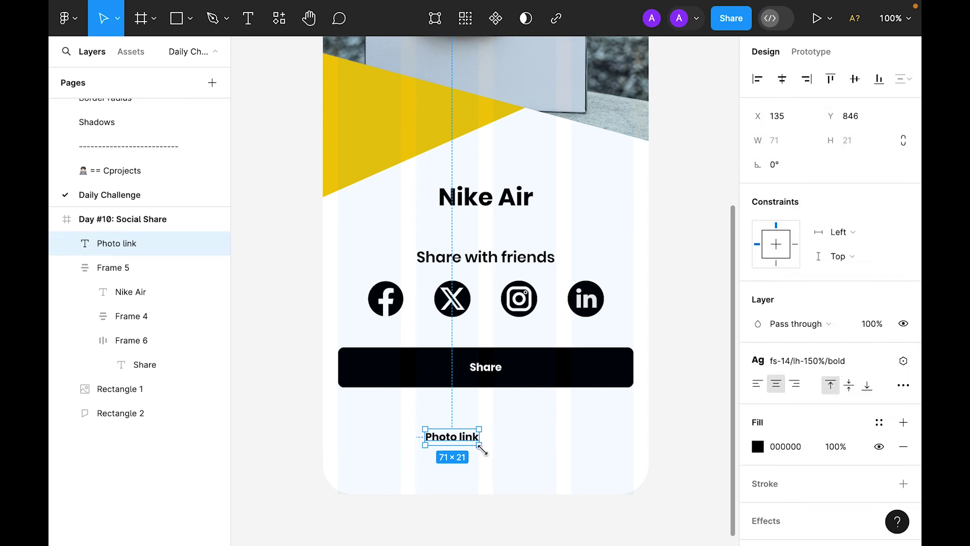
pyautogui.moveTo(458, 439); pyautogui.dragTo(372, 436)
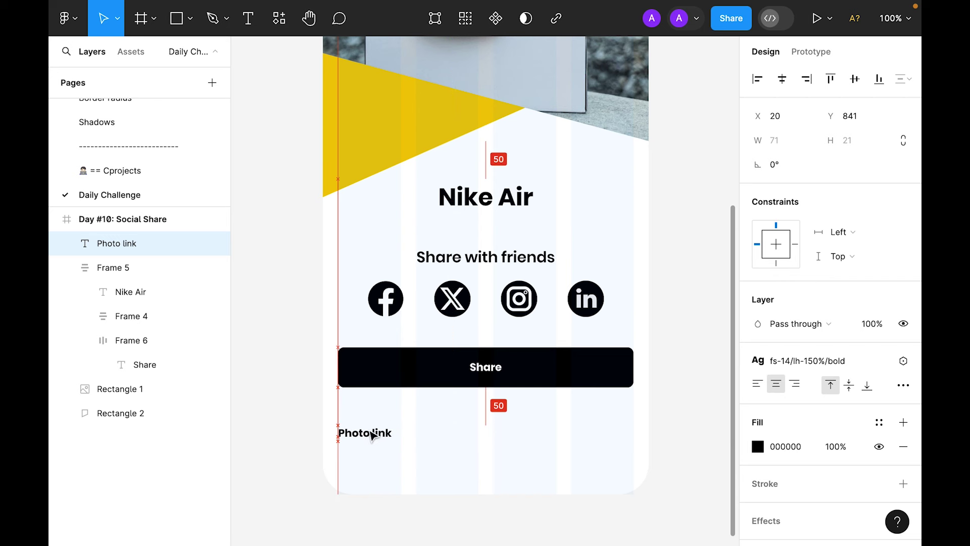
pyautogui.click(818, 361)
pyautogui.scroll(-5, 806, 433)
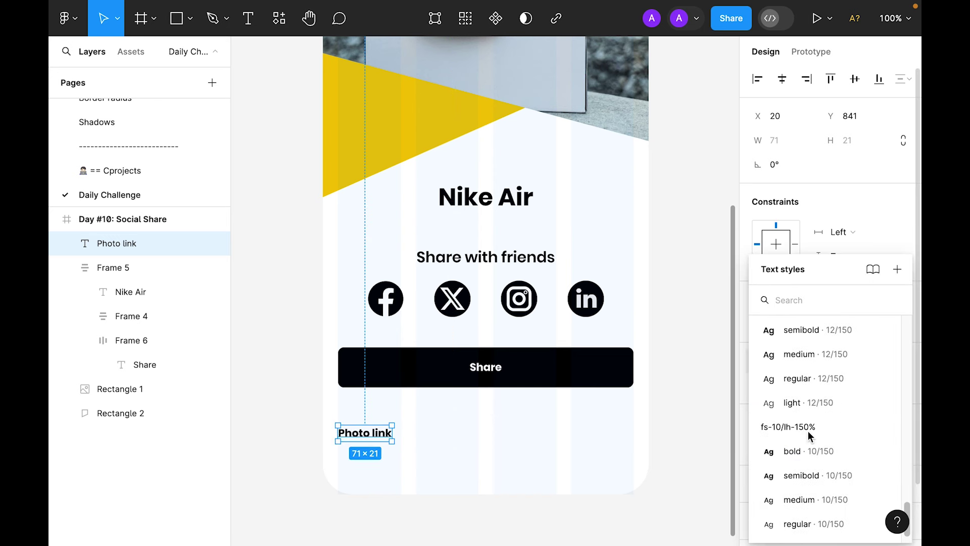
pyautogui.scroll(4, 839, 470)
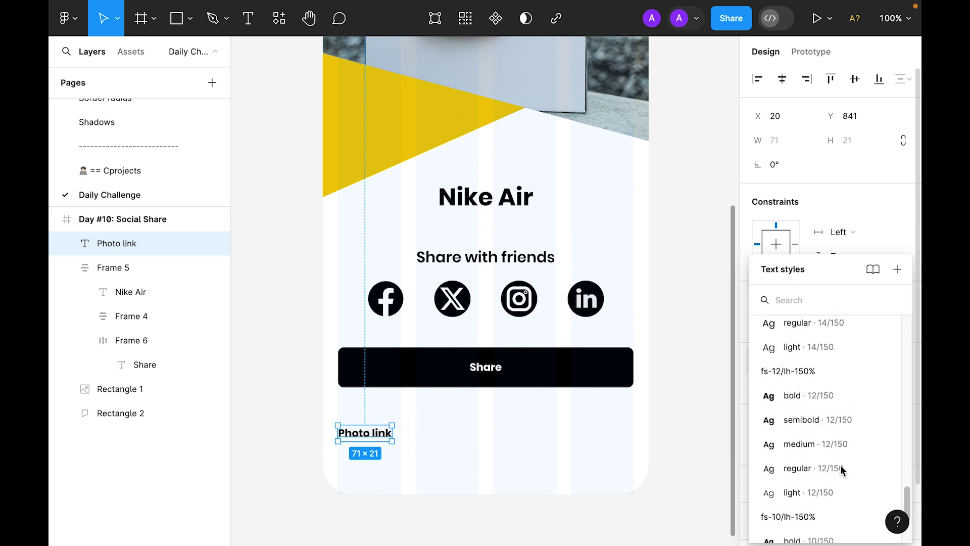
pyautogui.click(803, 394)
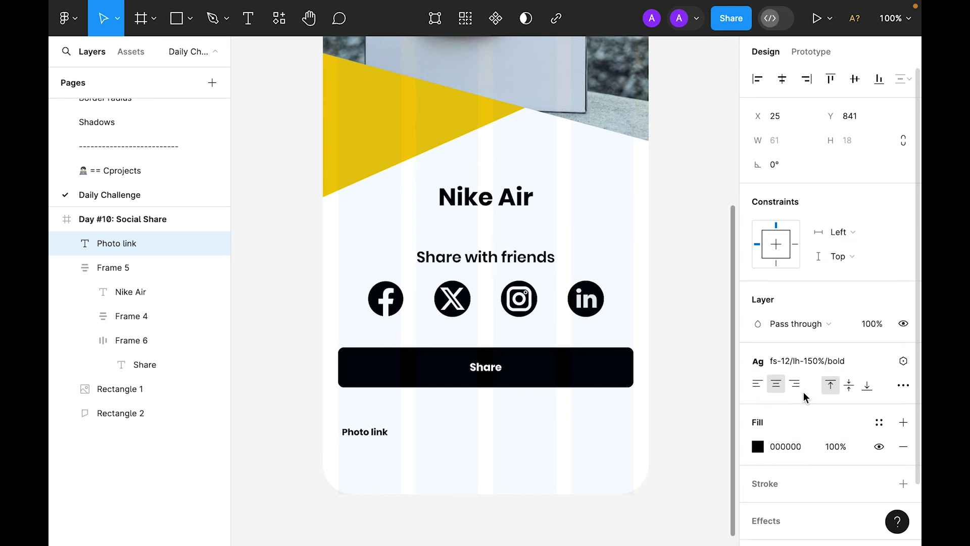
# Make Photo link black, left-aligned, and line it up with the Share button's left edge.
pyautogui.click(879, 423)
pyautogui.click(595, 342)
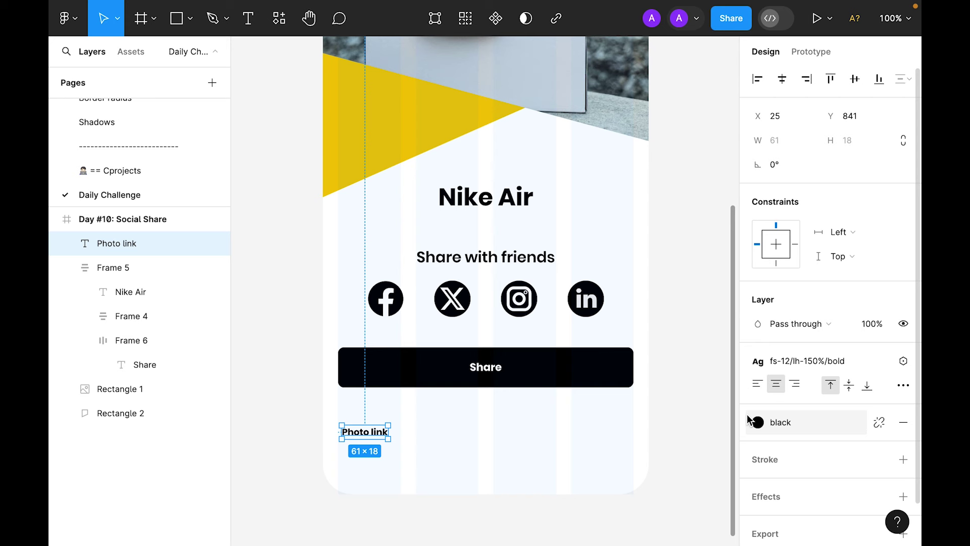
pyautogui.click(757, 383)
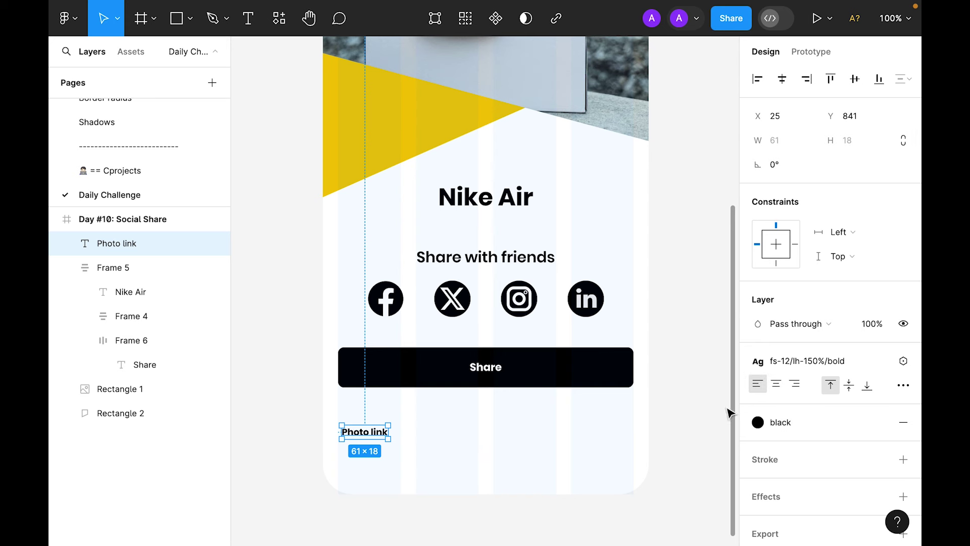
pyautogui.click(498, 456)
pyautogui.moveTo(365, 438); pyautogui.dragTo(364, 435)
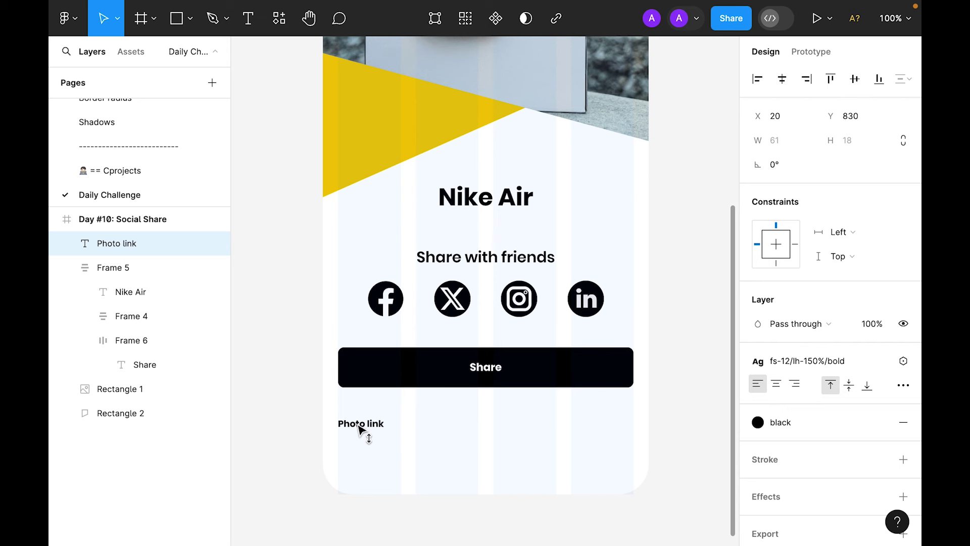
pyautogui.click(399, 443)
pyautogui.scroll(-3, 433, 457)
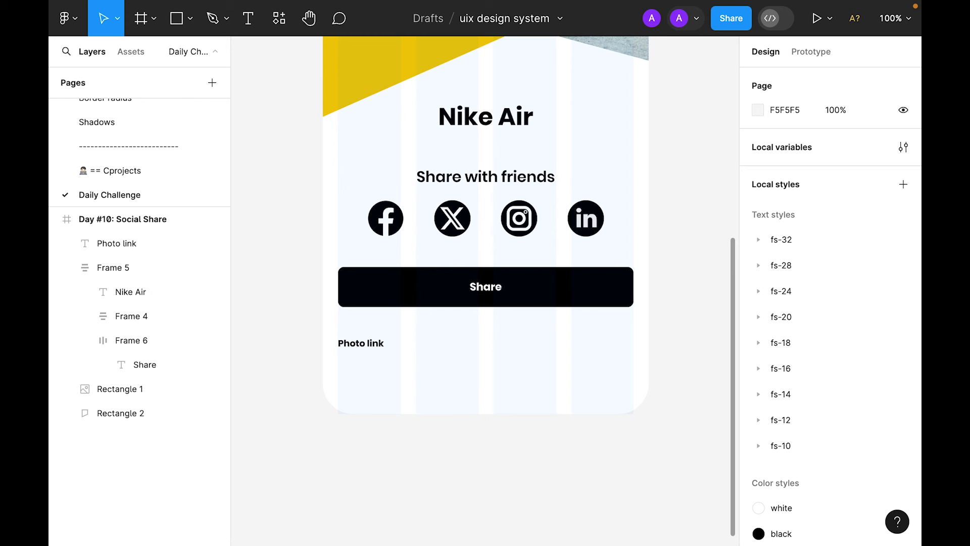
# Paste the sample URL as a text below Photo link and line it up underneath.
pyautogui.press('t')
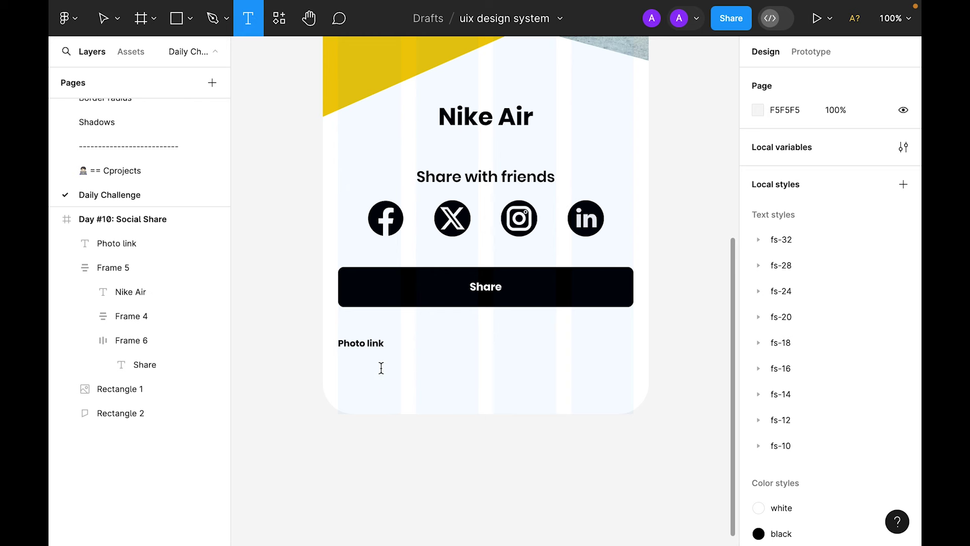
pyautogui.click(381, 368)
pyautogui.write('http://sample.info/?insect=fireman&porter')
pyautogui.press('Escape')
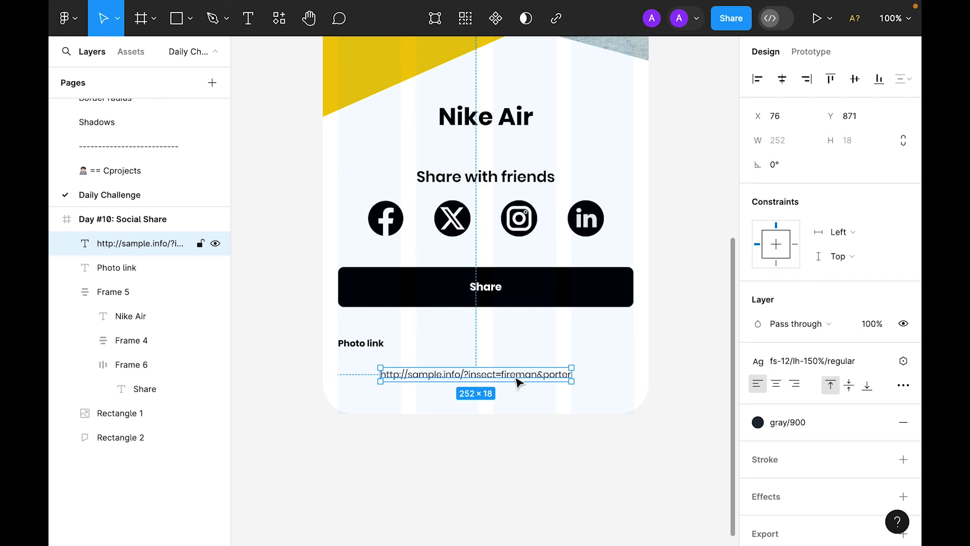
pyautogui.moveTo(535, 380); pyautogui.dragTo(499, 383)
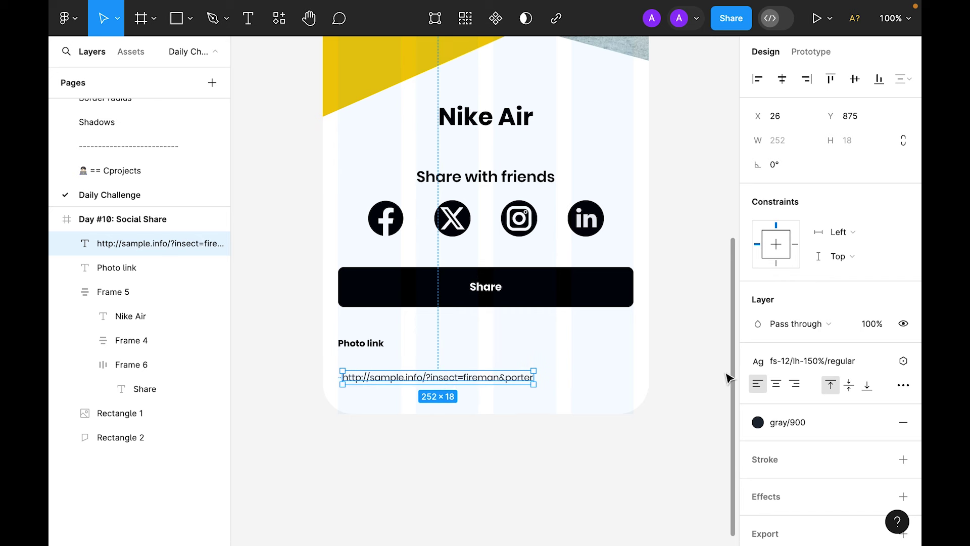
# Set the URL text to the regular 12/150 text style.
pyautogui.click(823, 360)
pyautogui.scroll(2, 825, 410)
pyautogui.scroll(3, 825, 410)
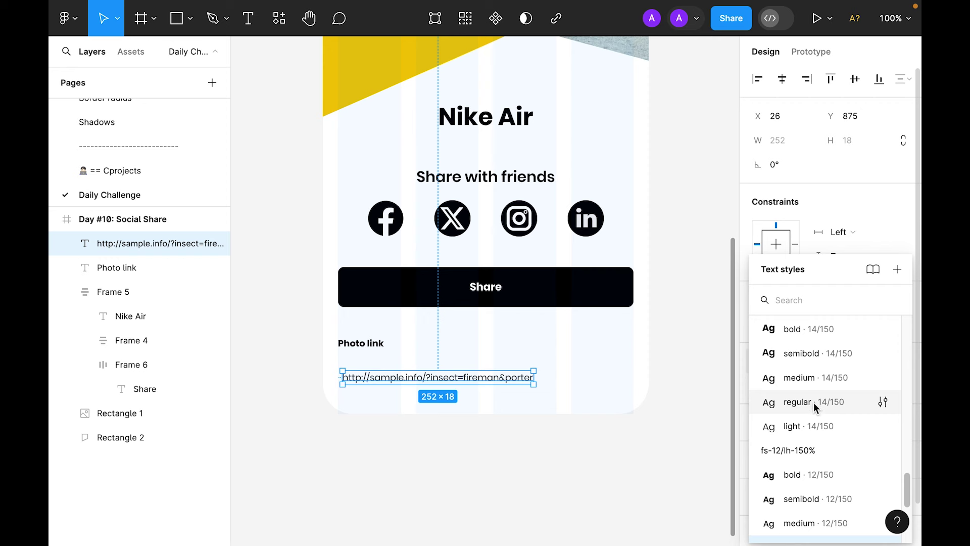
pyautogui.click(812, 397)
pyautogui.click(593, 361)
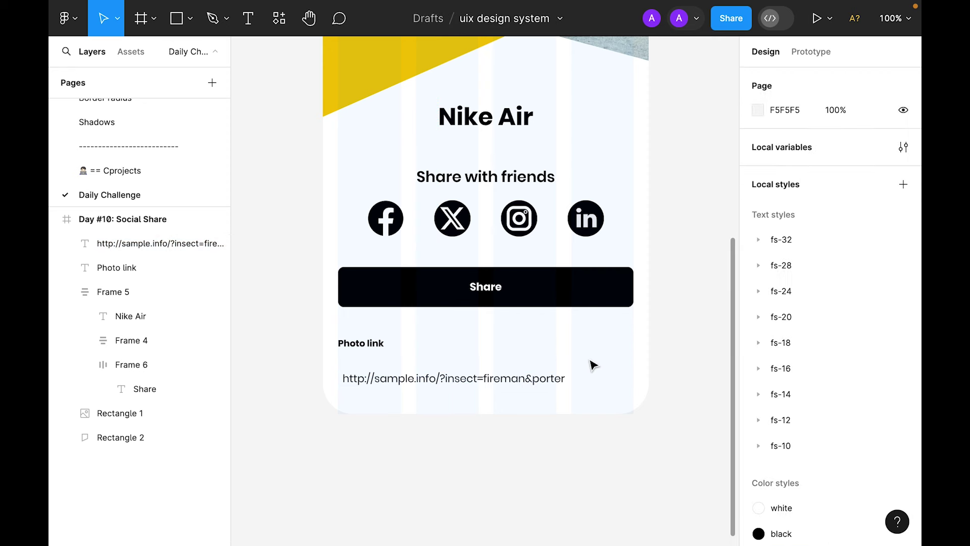
pyautogui.click(399, 385)
pyautogui.click(780, 362)
pyautogui.scroll(-2, 813, 424)
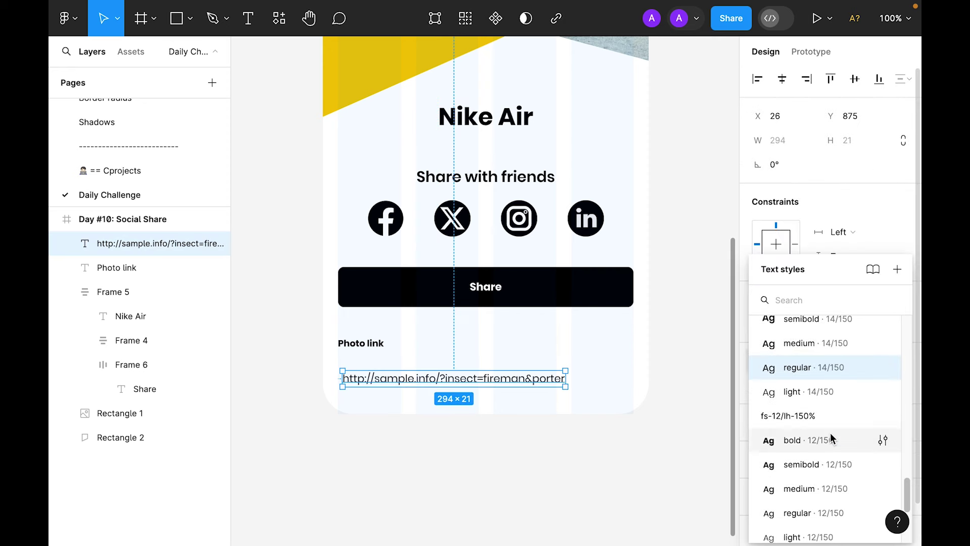
pyautogui.scroll(-3, 831, 435)
pyautogui.click(829, 381)
pyautogui.click(601, 374)
pyautogui.click(419, 379)
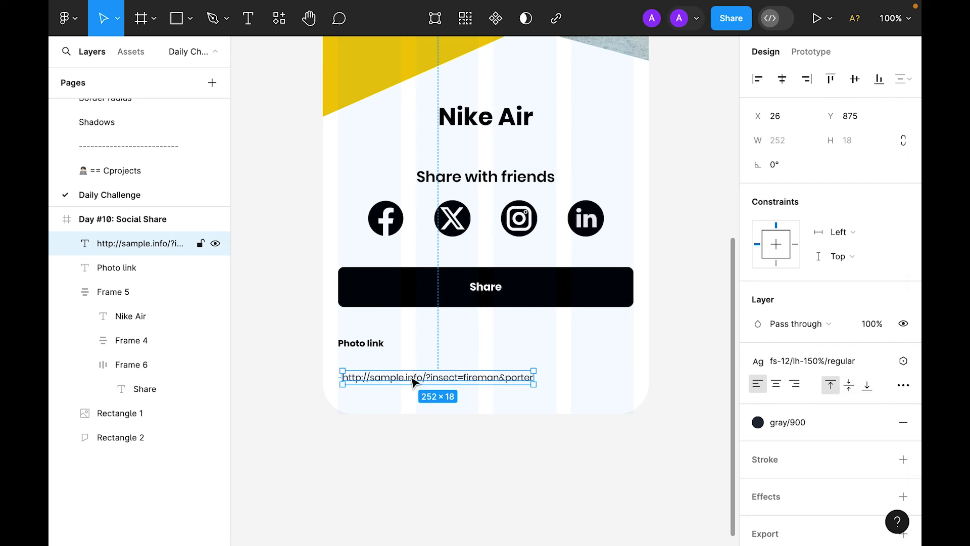
# Wrap the URL text in an auto-layout frame filled gray/200.
pyautogui.hotkey('shift', 'a')
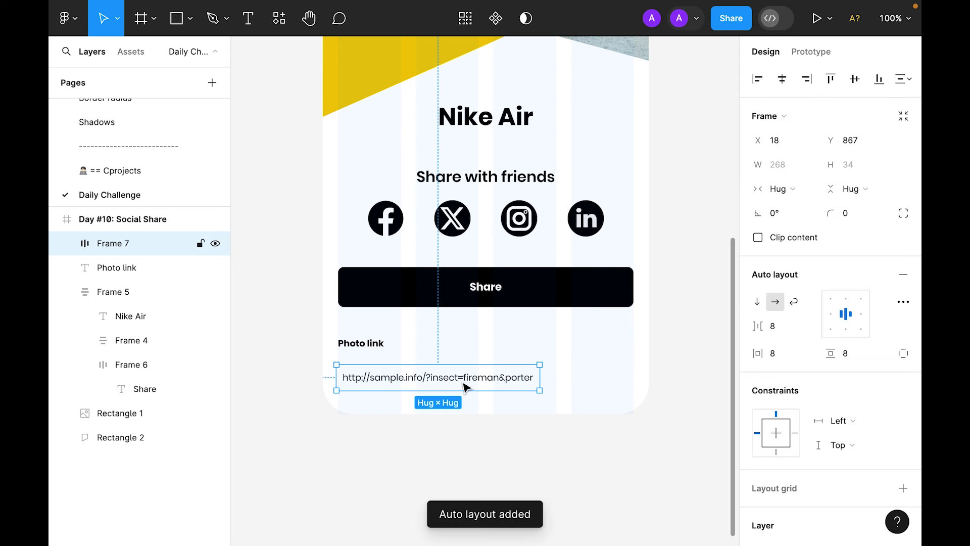
pyautogui.scroll(-5, 814, 374)
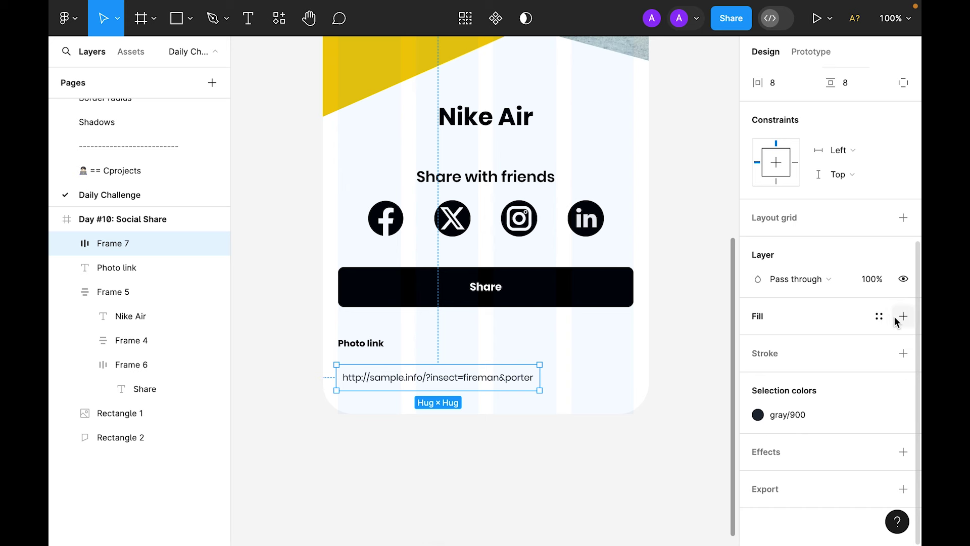
pyautogui.click(879, 315)
pyautogui.scroll(-3, 677, 396)
pyautogui.click(610, 376)
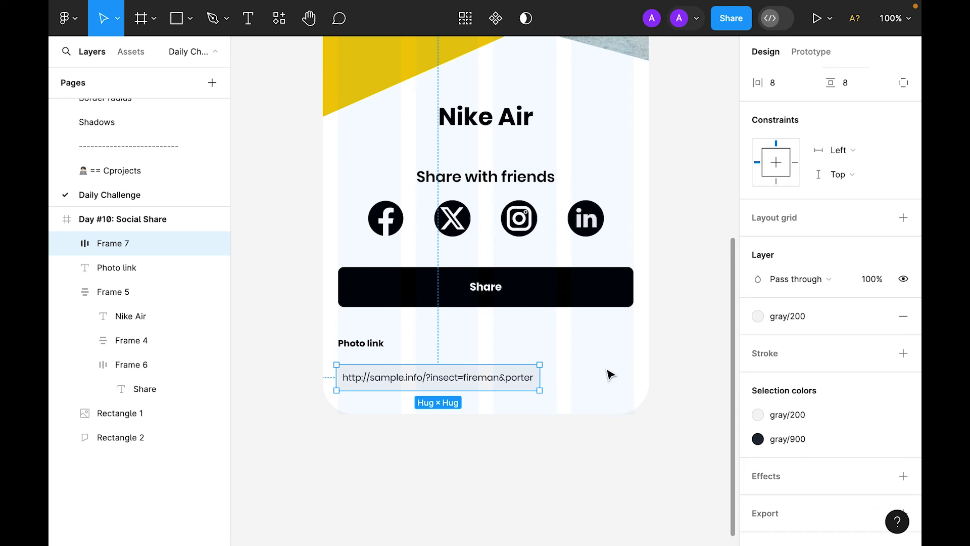
# Give the URL field frame a 4 px corner radius.
pyautogui.click(600, 391)
pyautogui.click(374, 377)
pyautogui.click(857, 213)
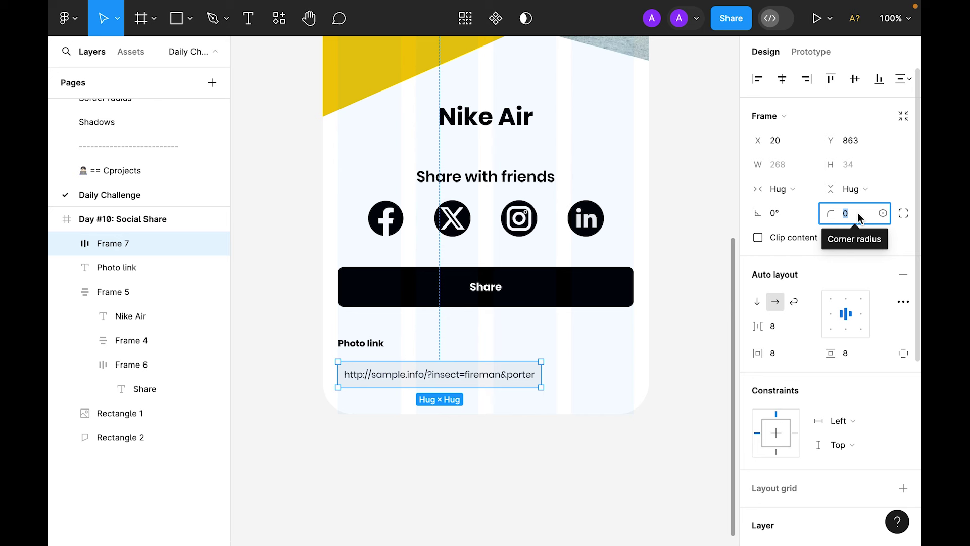
pyautogui.write('8')
pyautogui.press('Return')
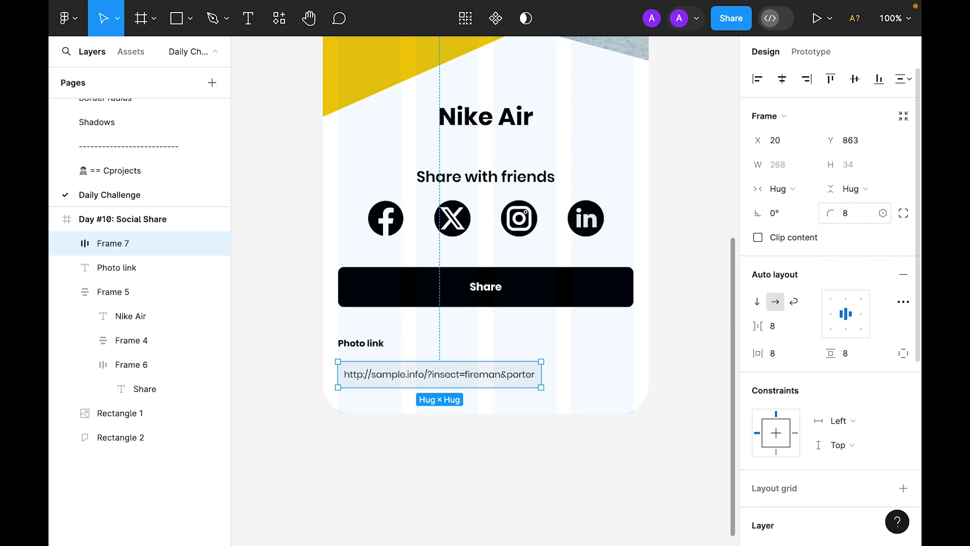
pyautogui.click(852, 219)
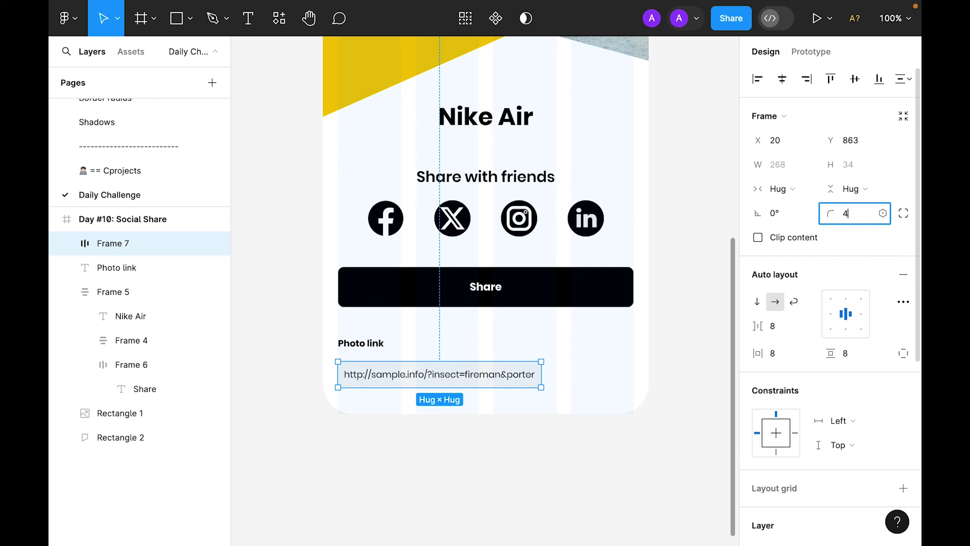
pyautogui.press('Return')
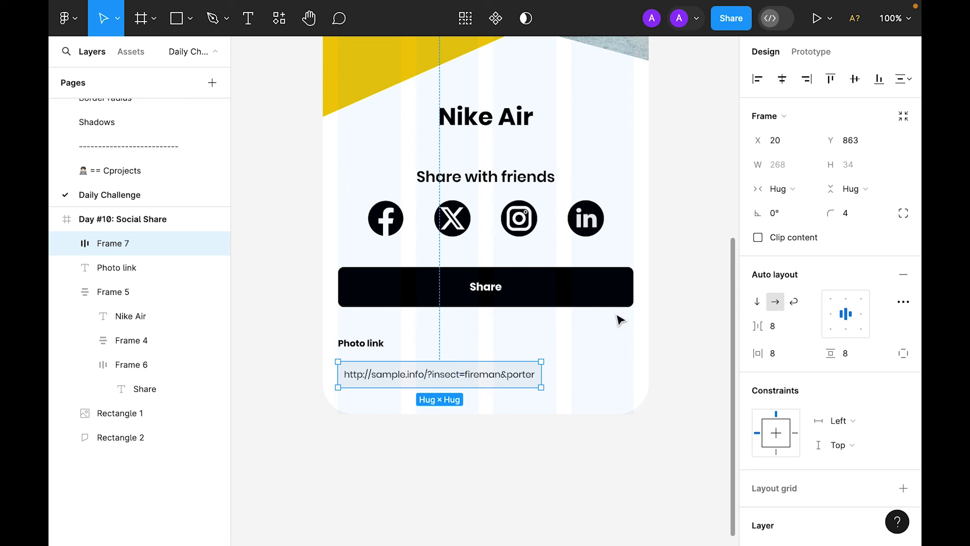
pyautogui.click(580, 372)
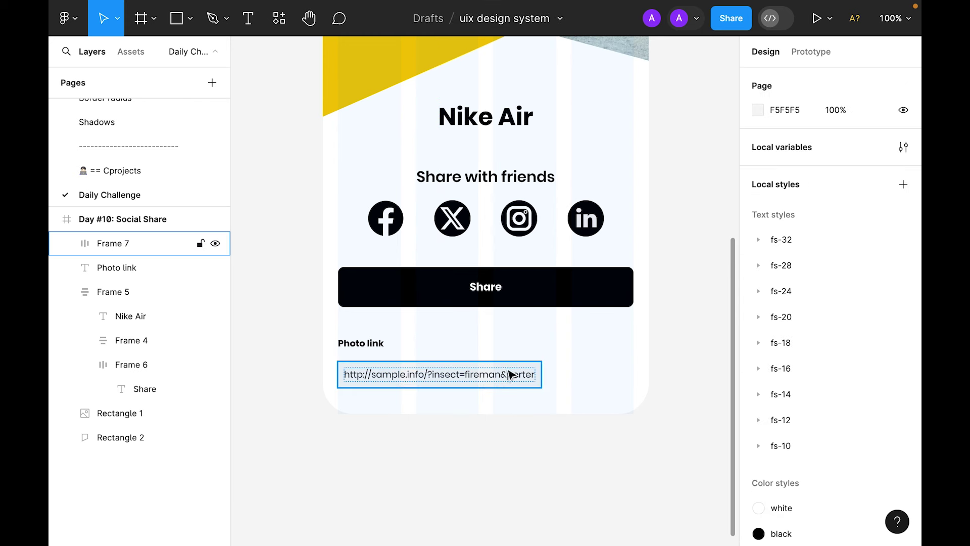
pyautogui.click(504, 376)
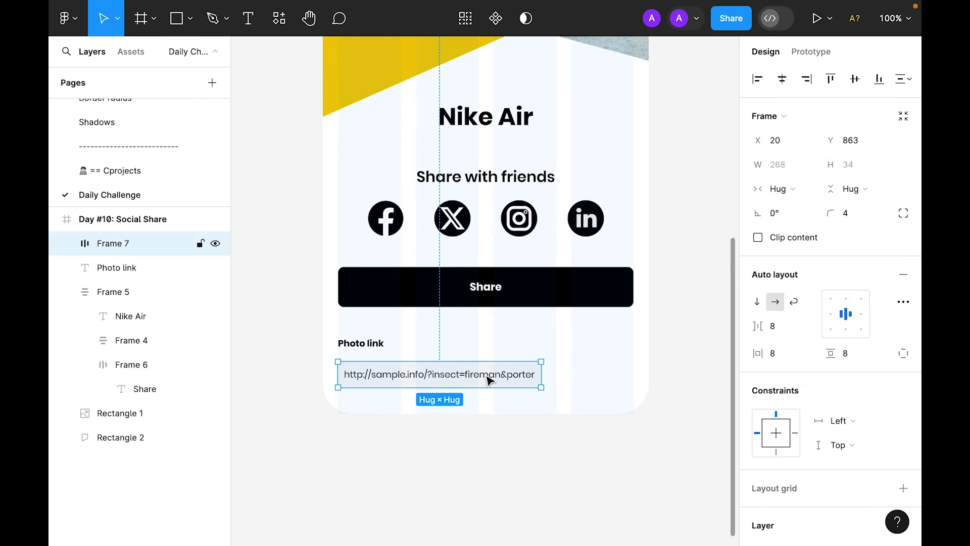
# Stack Photo link and the URL field in auto layout with an 8 px gap.
pyautogui.keyDown('shift'); pyautogui.click(361, 348); pyautogui.keyUp('shift')
pyautogui.hotkey('shift', 'a')
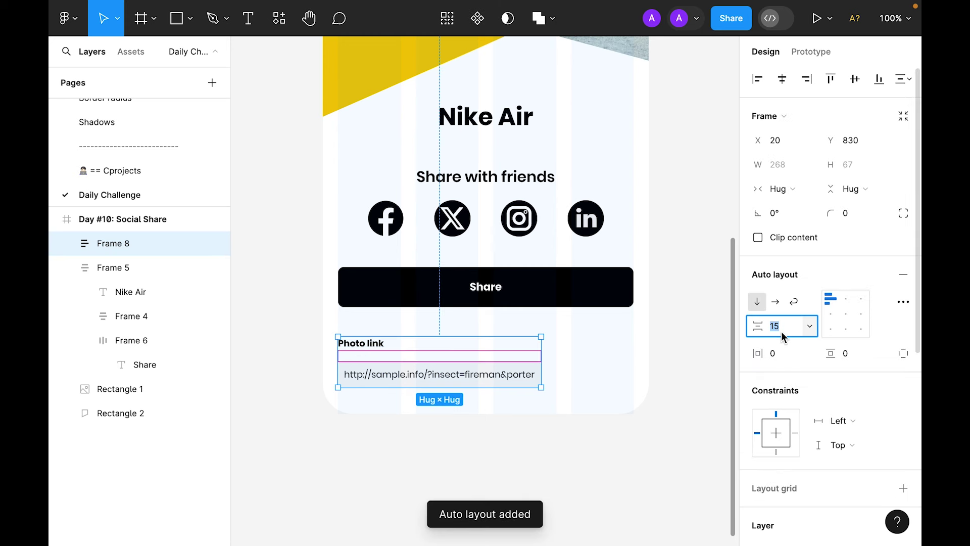
pyautogui.write('8')
pyautogui.press('Return')
pyautogui.click(563, 454)
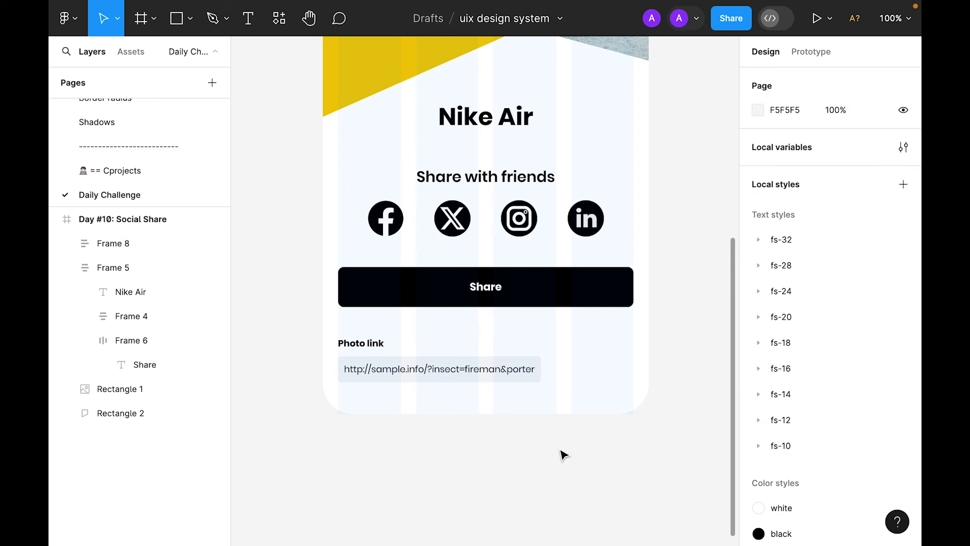
pyautogui.click(361, 357)
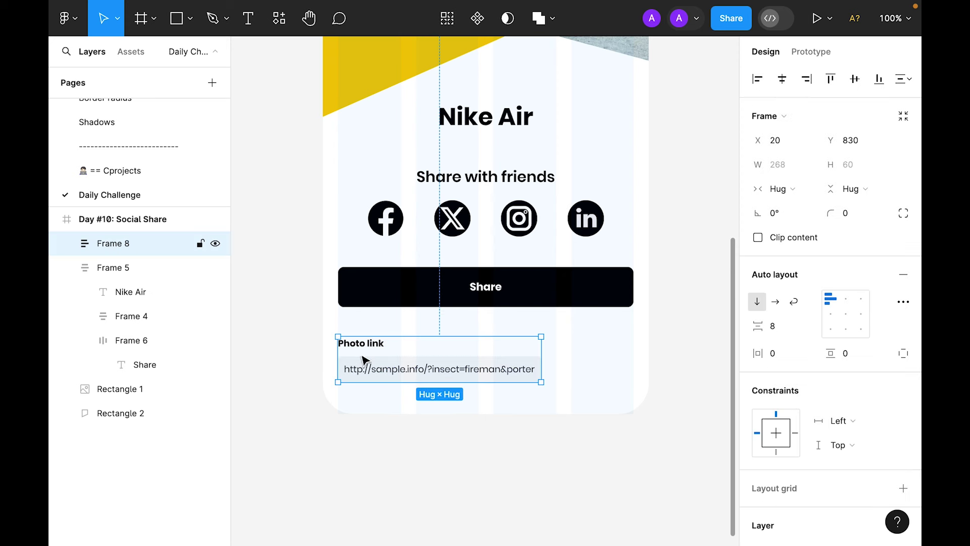
pyautogui.click(661, 412)
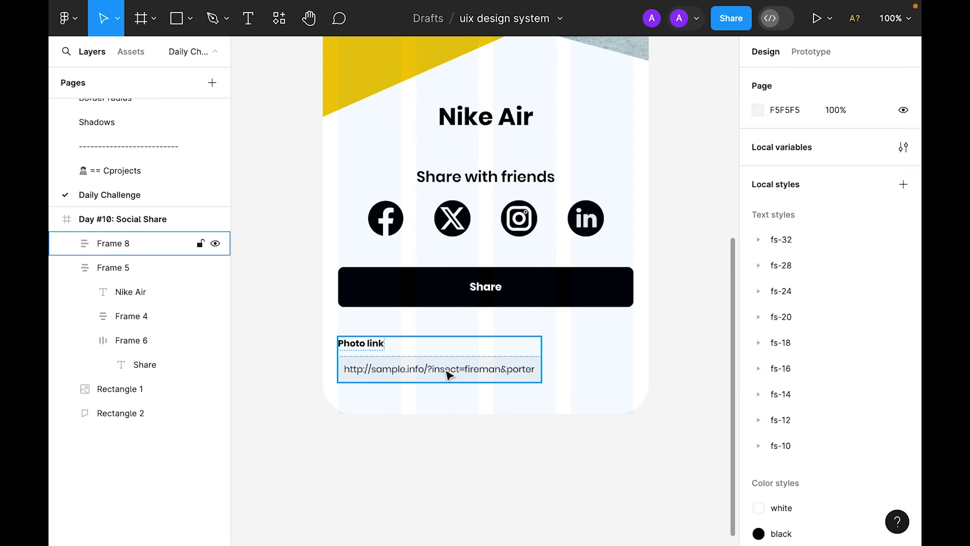
# Duplicate the URL field to create a second one beneath it.
pyautogui.doubleClick(447, 374)
pyautogui.hotkey('ctrl', 'd')
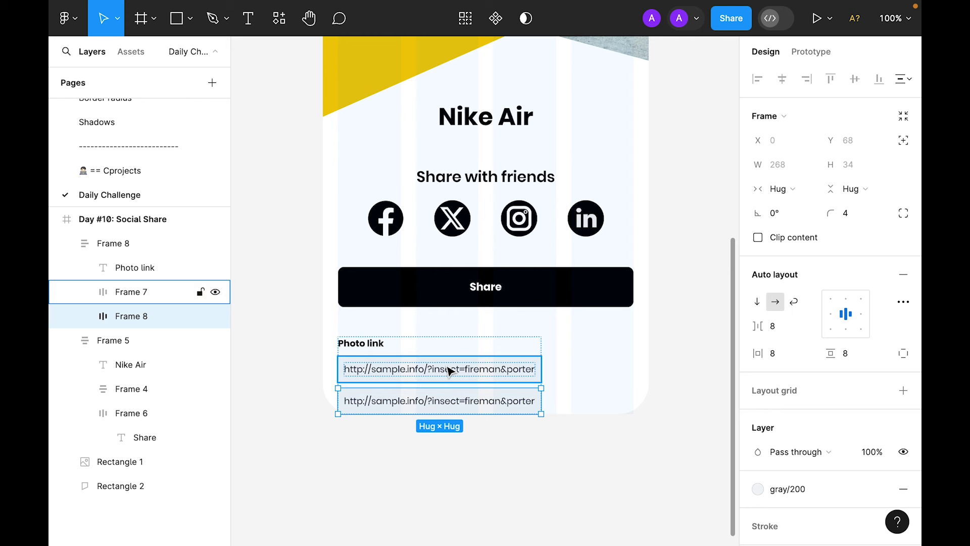
pyautogui.click(371, 479)
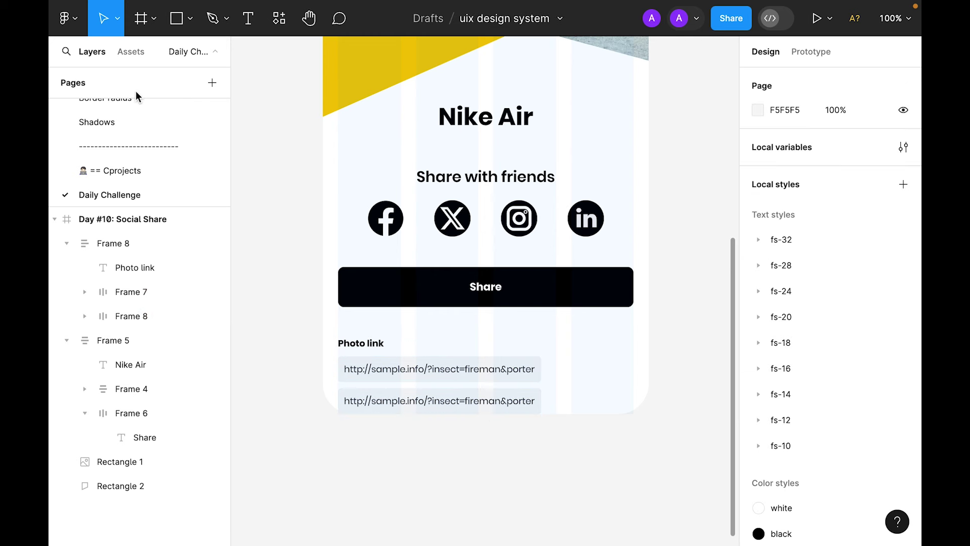
# Search the Assets library for 'co', drag a copy icon instance onto the canvas, then cut it.
pyautogui.click(130, 52)
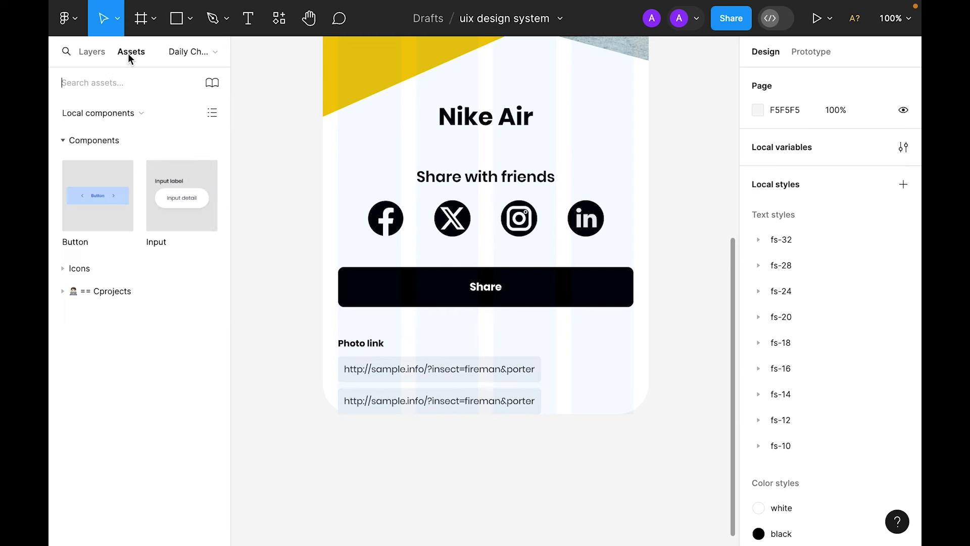
pyautogui.click(87, 83)
pyautogui.write('copy')
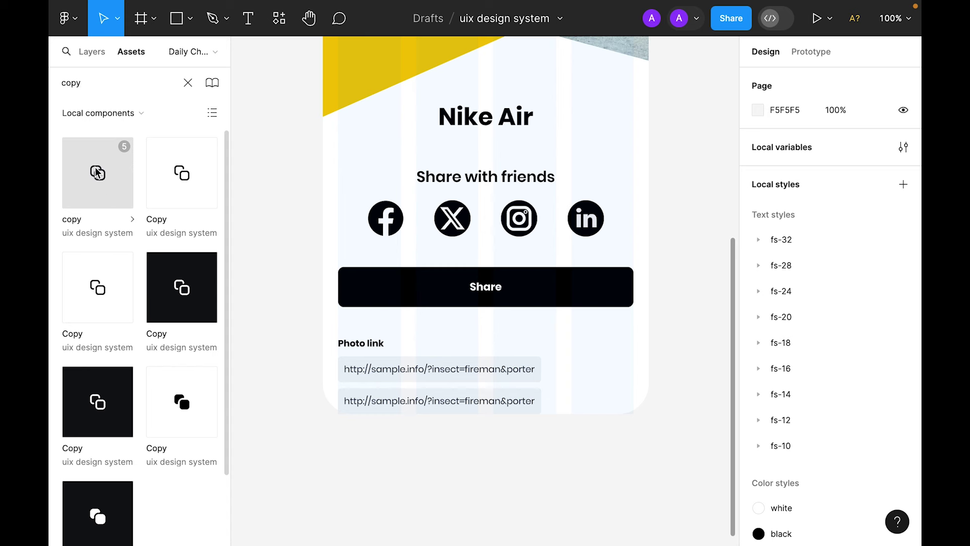
pyautogui.moveTo(102, 183); pyautogui.dragTo(514, 457)
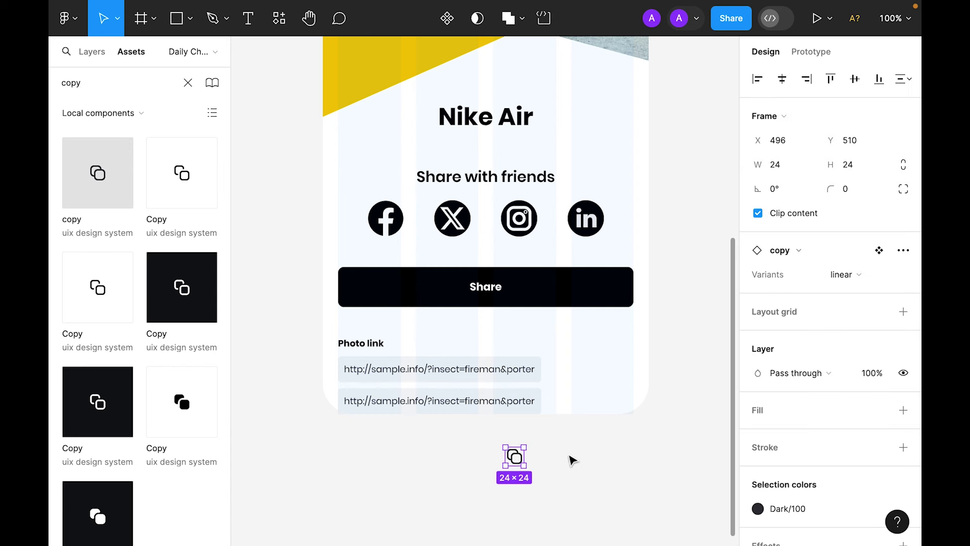
pyautogui.click(583, 460)
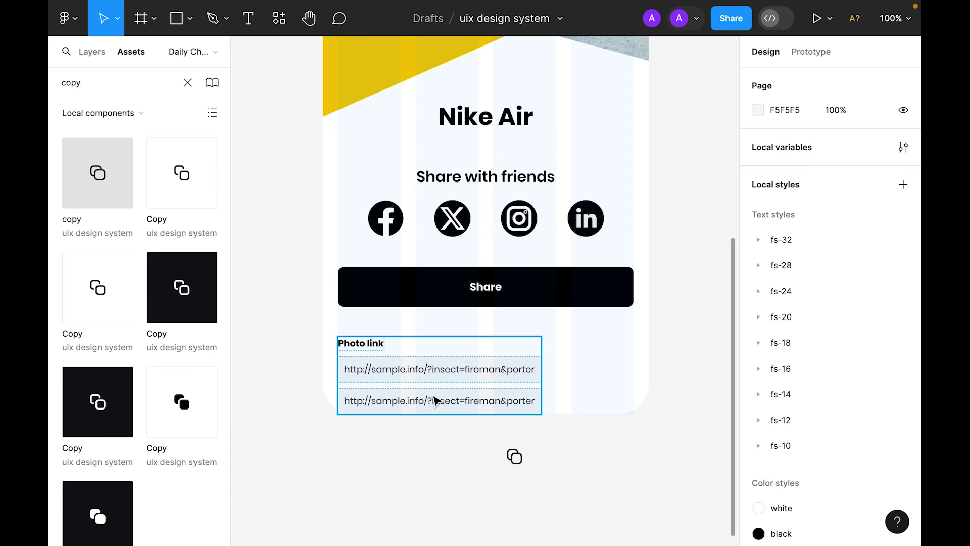
pyautogui.click(517, 458)
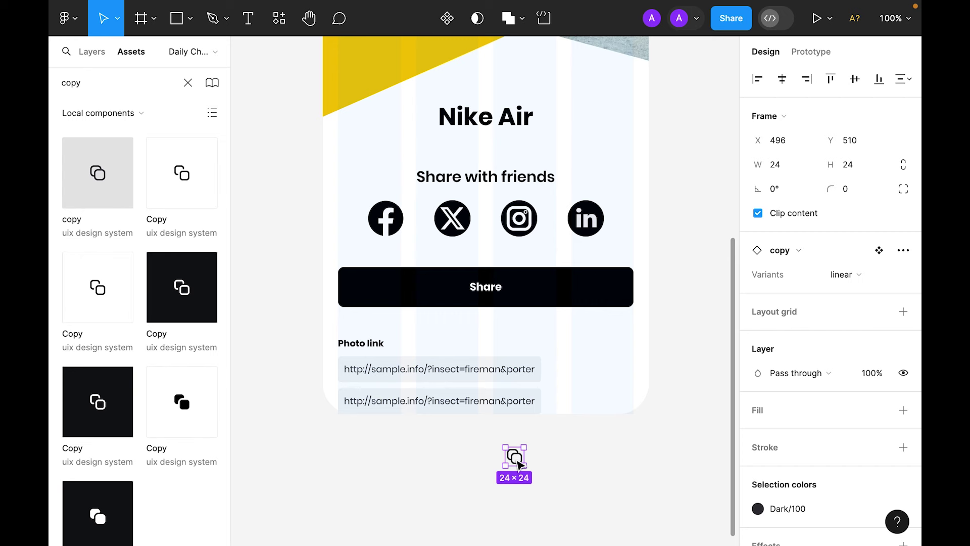
pyautogui.press('Delete')
# Replace the second URL field's text with the copy icon and fill its frame black.
pyautogui.click(487, 402)
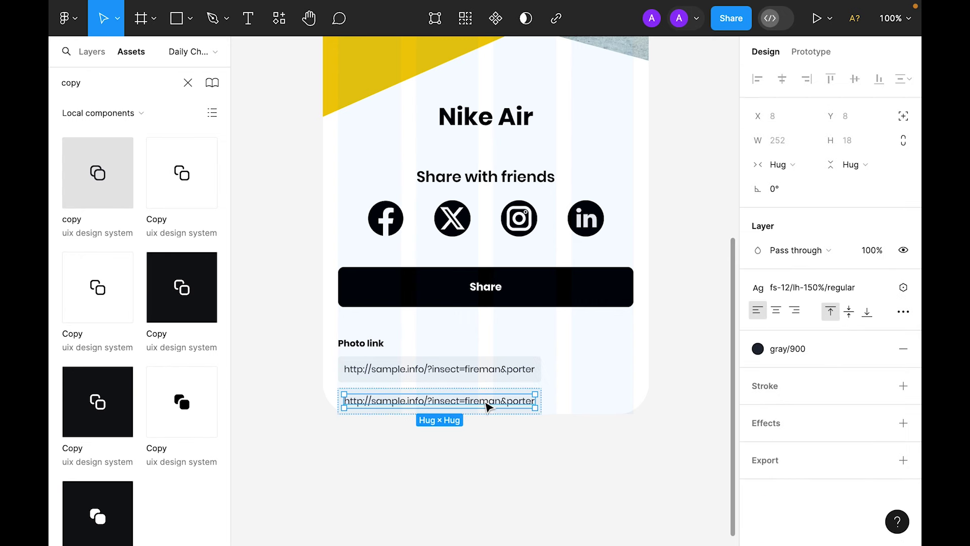
pyautogui.rightClick(487, 404)
pyautogui.click(558, 130)
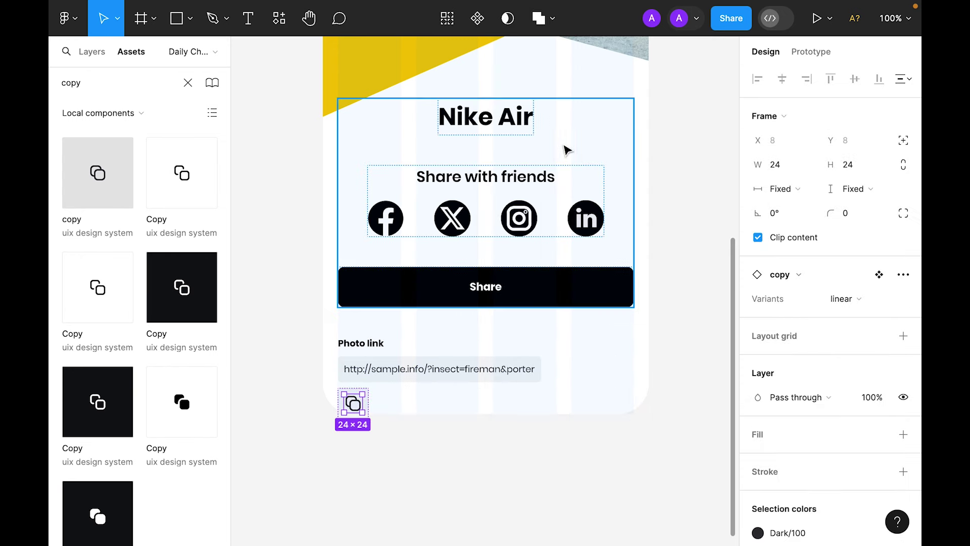
pyautogui.click(366, 485)
pyautogui.click(357, 408)
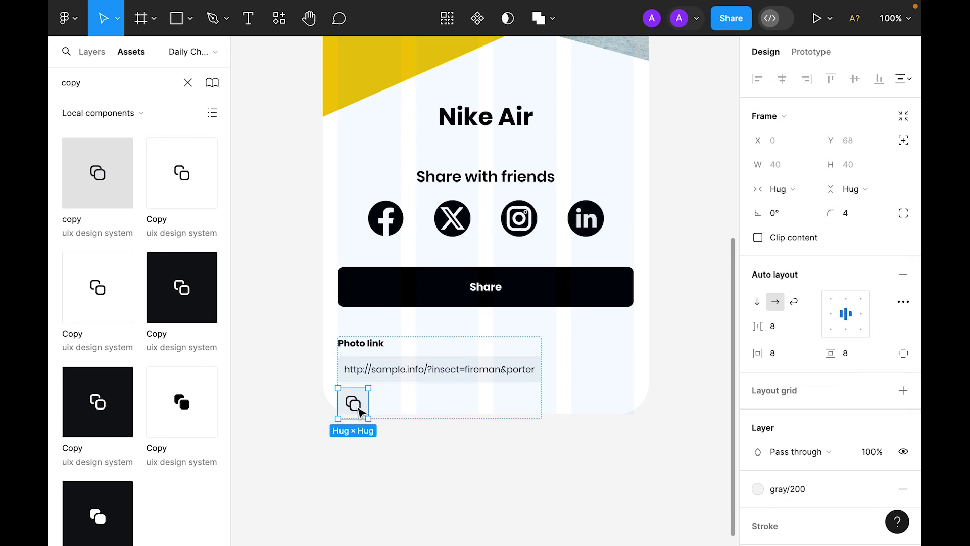
pyautogui.scroll(-4, 883, 443)
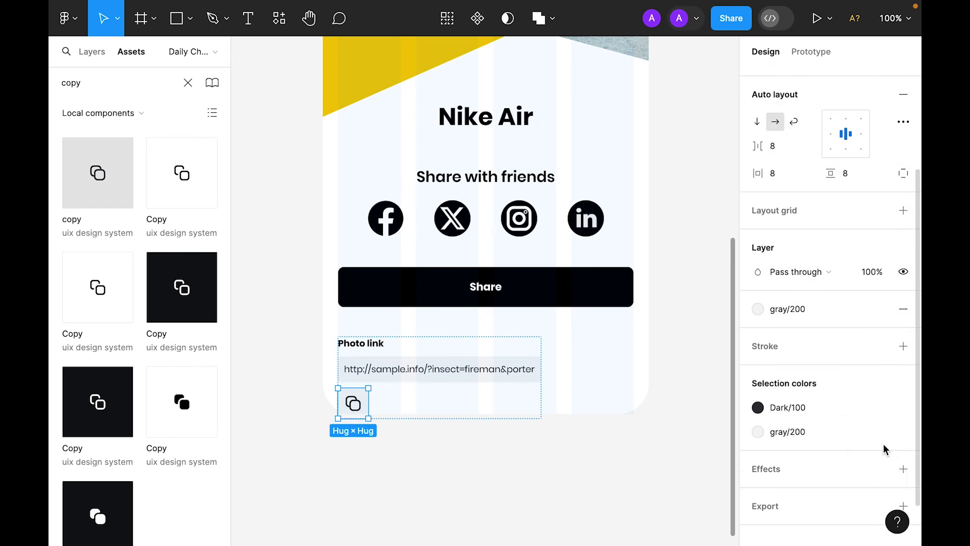
pyautogui.click(793, 291)
pyautogui.click(619, 345)
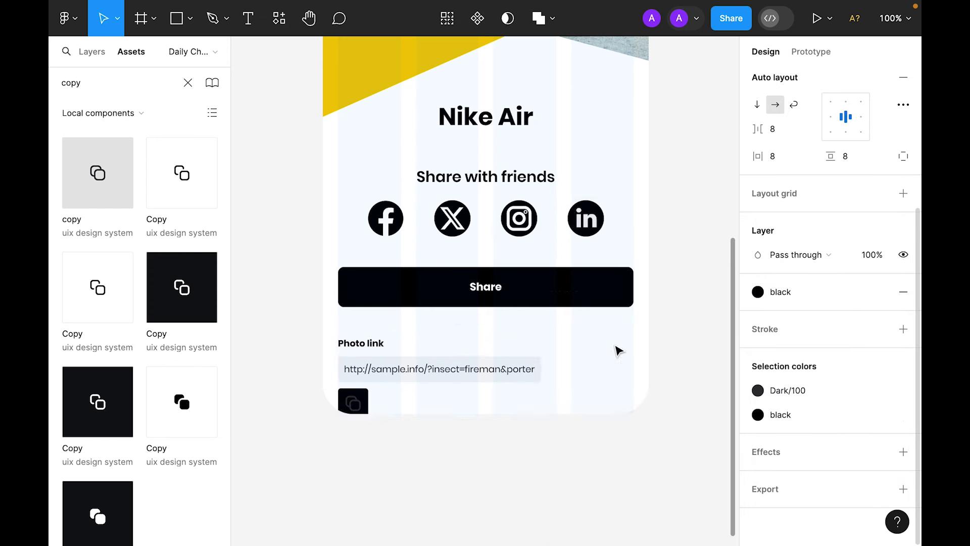
# Make the copy icon white, then select the URL field together with the copy button.
pyautogui.doubleClick(362, 407)
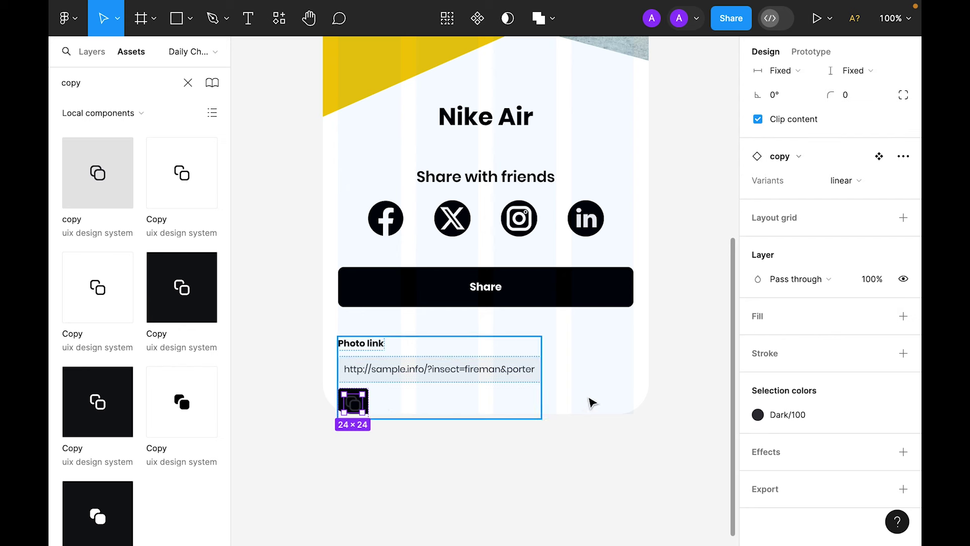
pyautogui.click(799, 412)
pyautogui.click(609, 321)
pyautogui.click(407, 392)
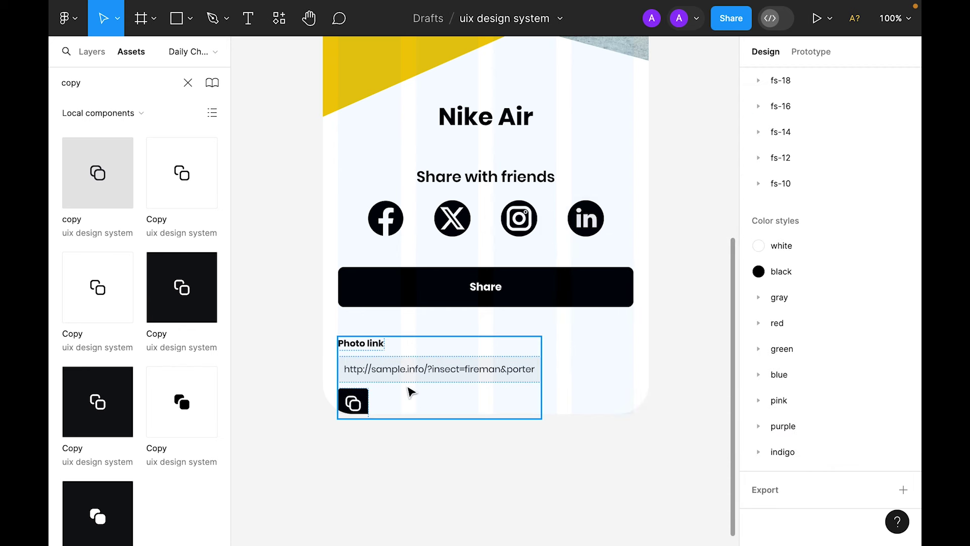
pyautogui.click(411, 373)
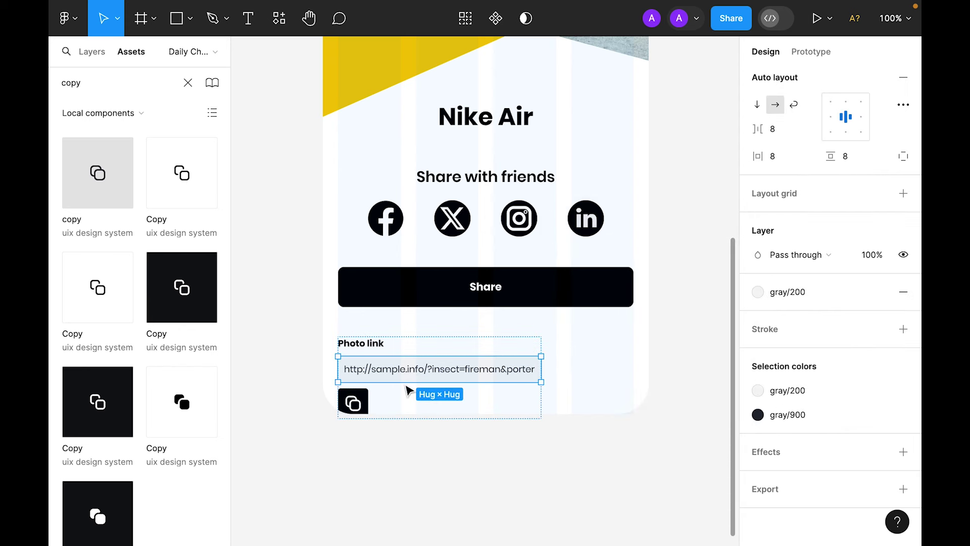
pyautogui.keyDown('shift'); pyautogui.click(356, 403); pyautogui.keyUp('shift')
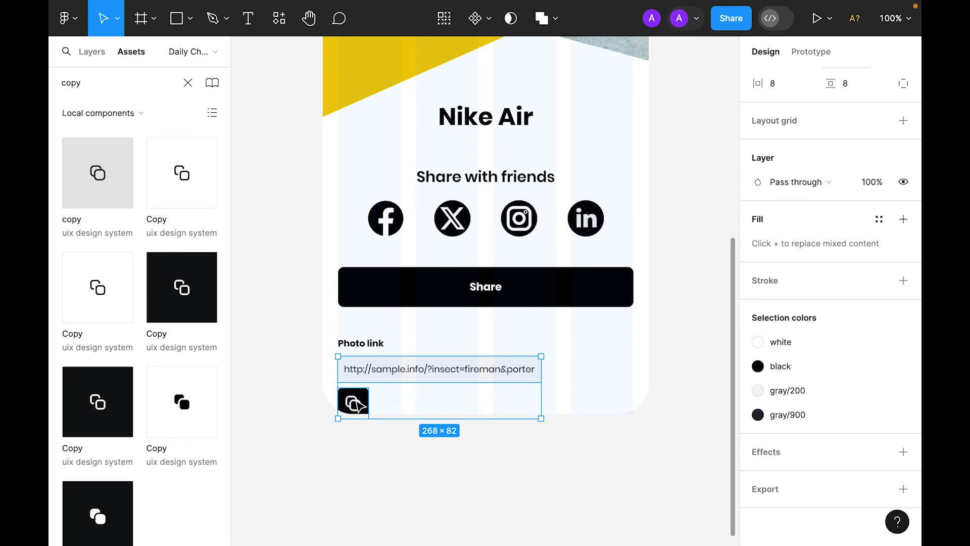
# Wrap the URL field and copy button in a horizontal auto-layout row.
pyautogui.hotkey('shift', 'a')
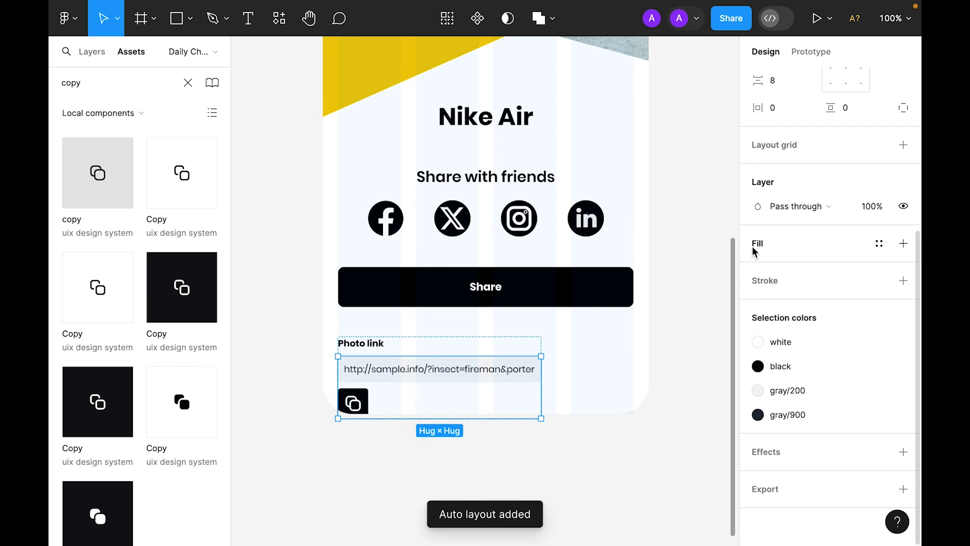
pyautogui.scroll(4, 763, 247)
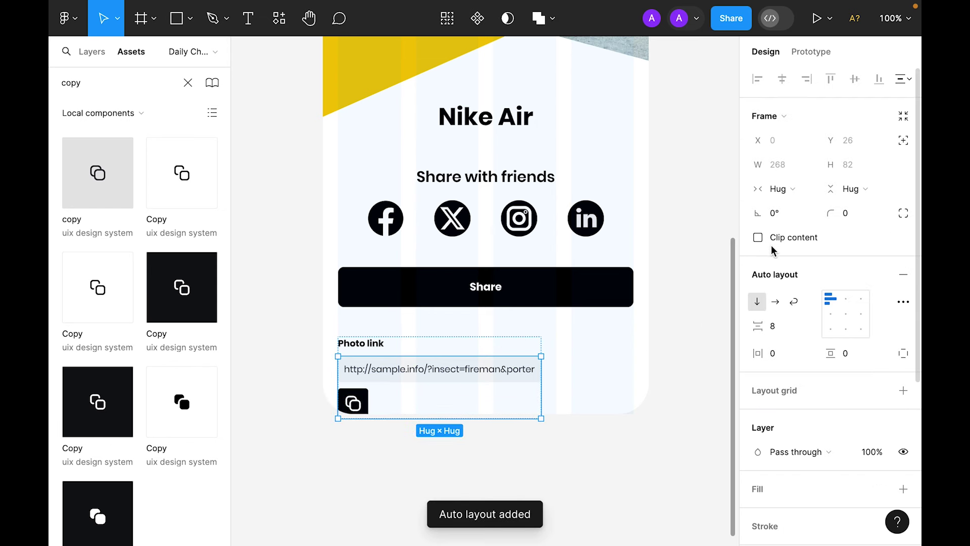
pyautogui.click(776, 302)
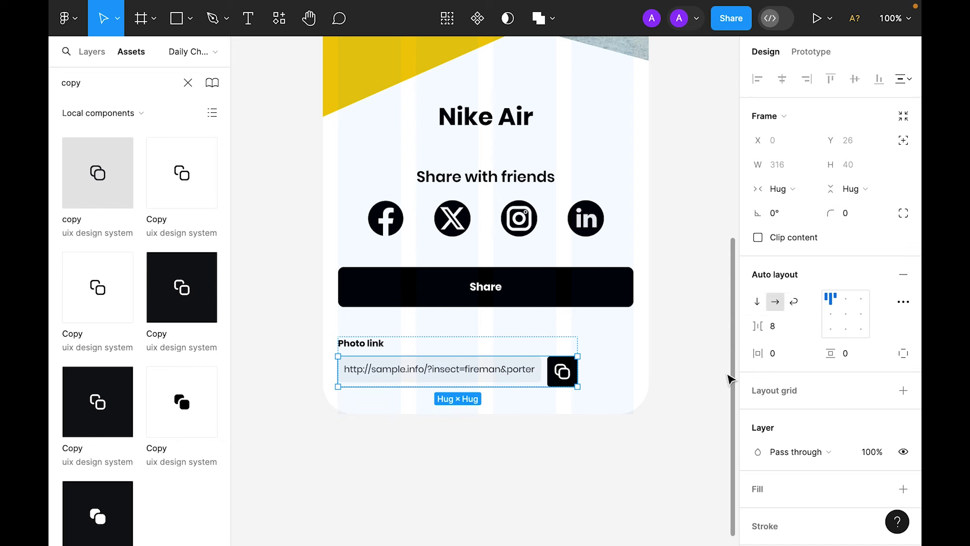
# Set the URL field's width and height to Fill container.
pyautogui.click(444, 373)
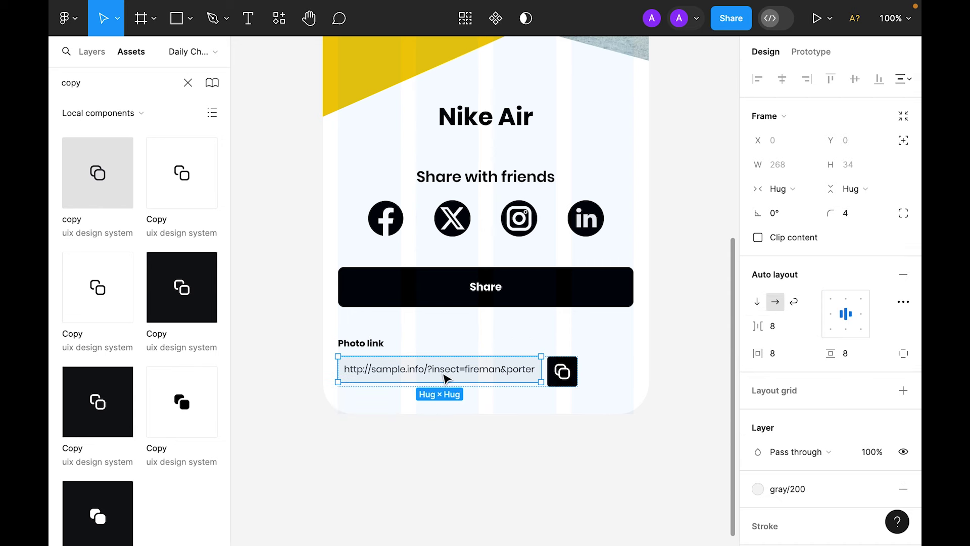
pyautogui.click(797, 191)
pyautogui.click(799, 208)
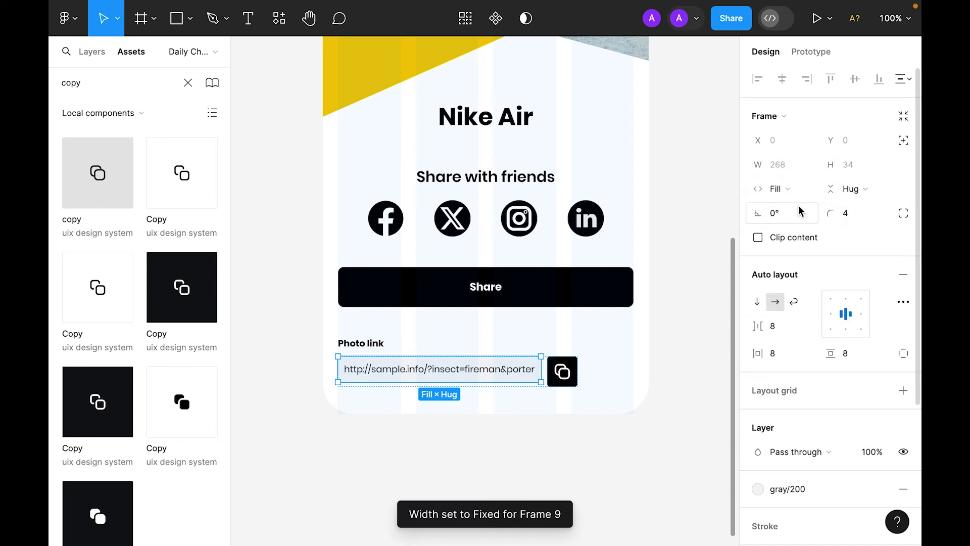
pyautogui.click(854, 189)
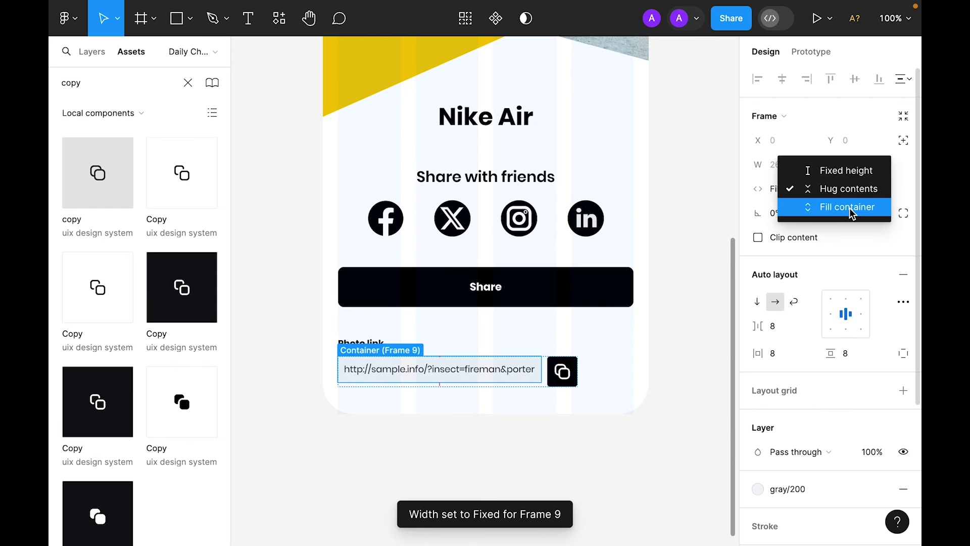
pyautogui.click(849, 207)
pyautogui.click(634, 465)
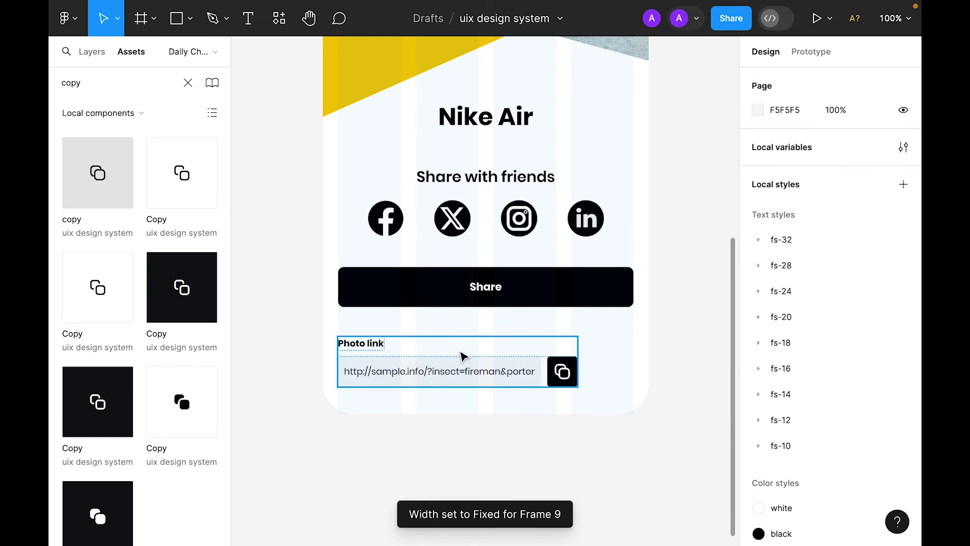
pyautogui.click(449, 370)
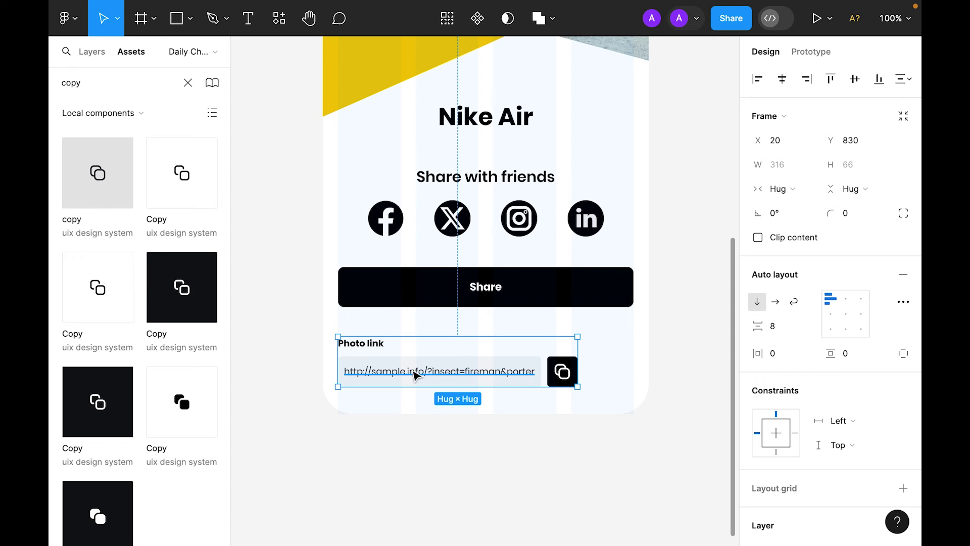
# Undo the accidental deletion of the Photo link group so it is restored.
pyautogui.press('Delete')
pyautogui.click(485, 289)
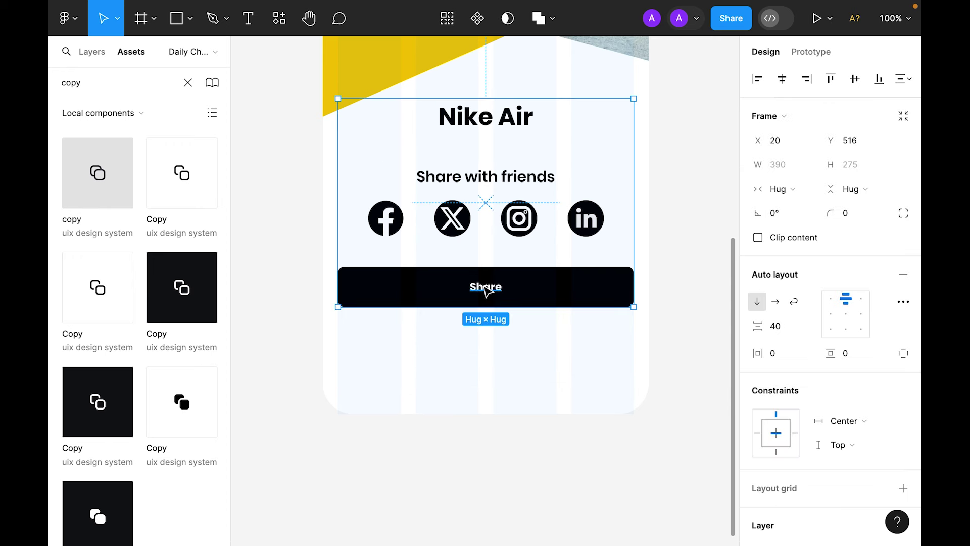
pyautogui.hotkey('ctrl', 'z')
pyautogui.click(493, 464)
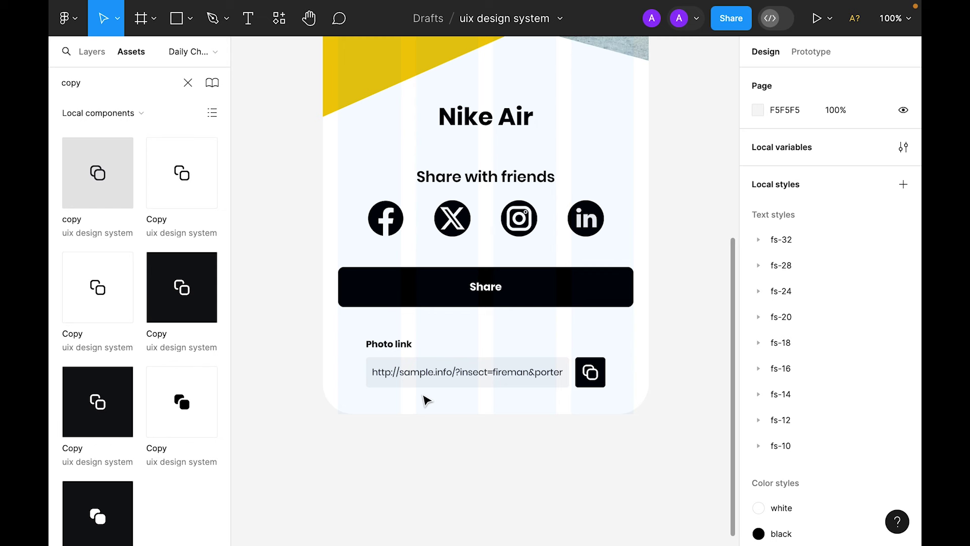
# Set the Photo link group and its URL-and-button row to Fill container width.
pyautogui.click(433, 379)
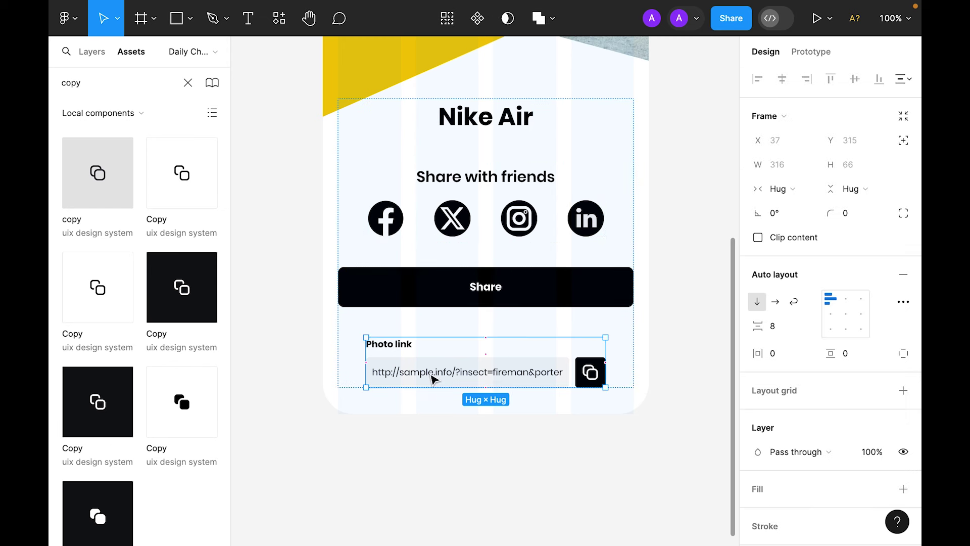
pyautogui.click(792, 190)
pyautogui.click(803, 207)
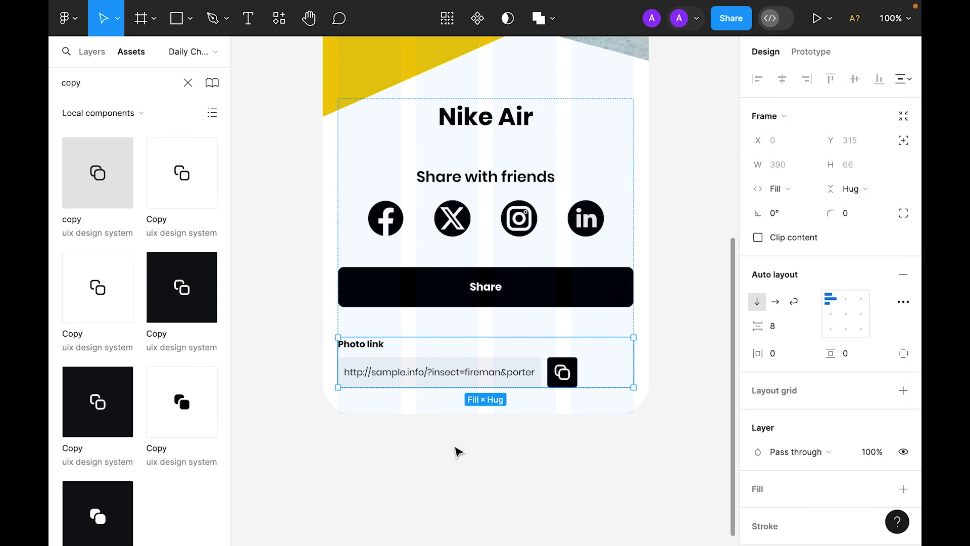
pyautogui.click(459, 378)
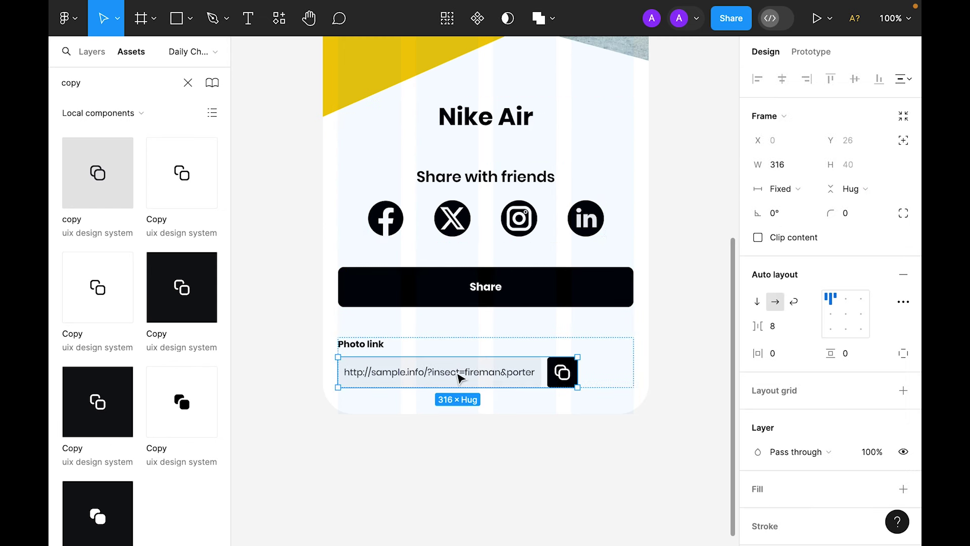
pyautogui.click(776, 191)
pyautogui.click(791, 225)
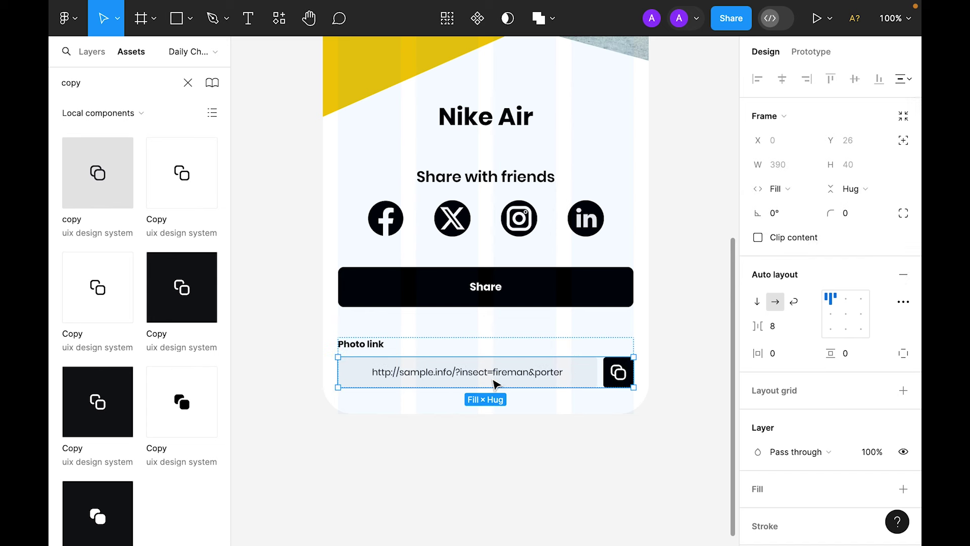
# Set the URL field's alignment to middle-left so the text sits left, vertically centred.
pyautogui.click(391, 377)
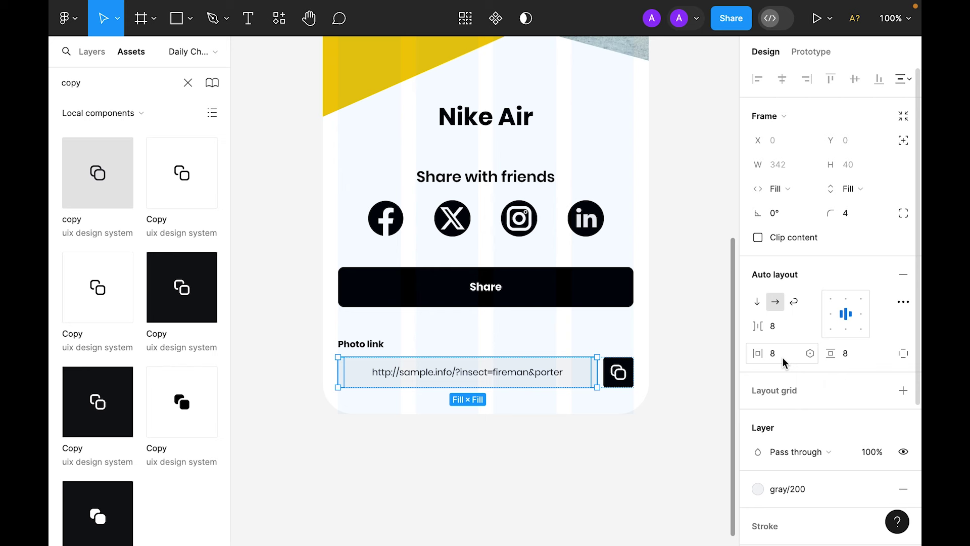
pyautogui.click(831, 297)
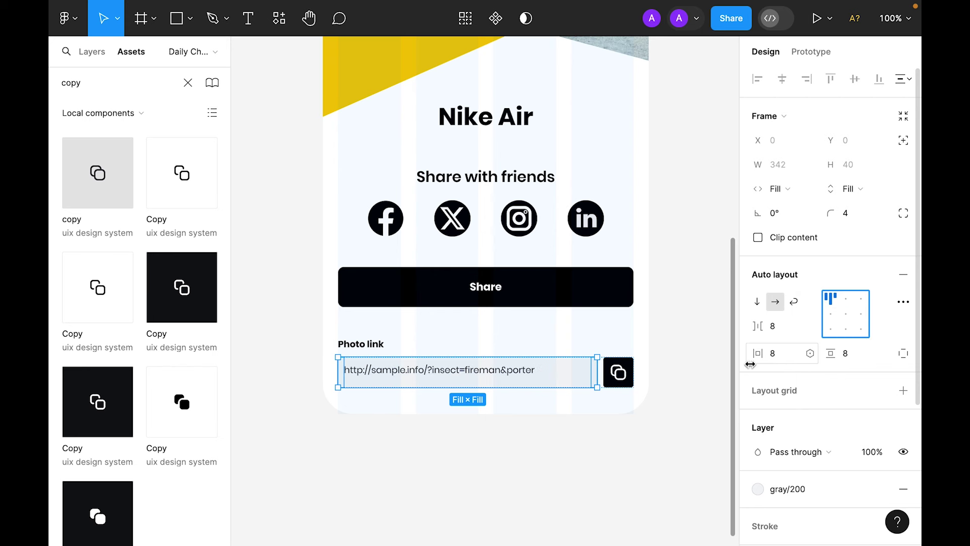
pyautogui.click(831, 314)
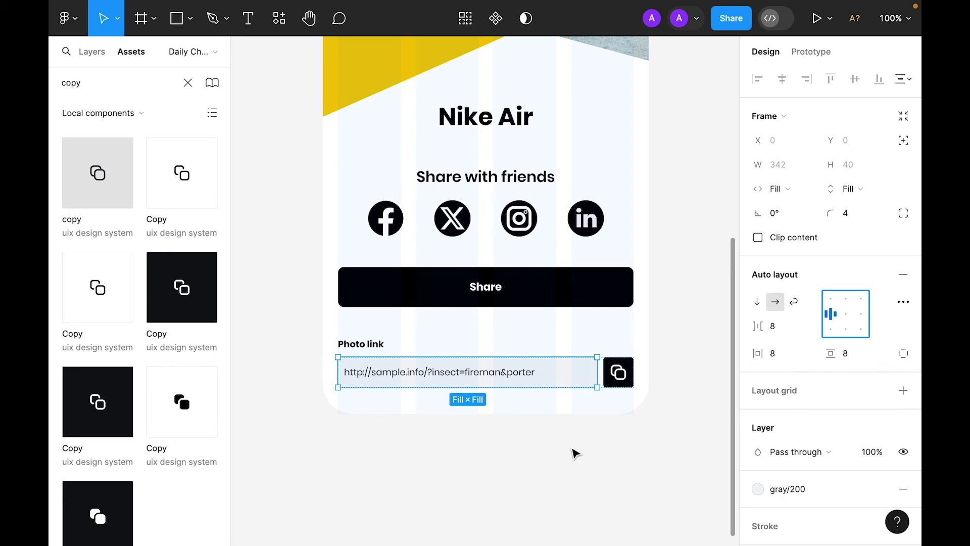
pyautogui.click(534, 459)
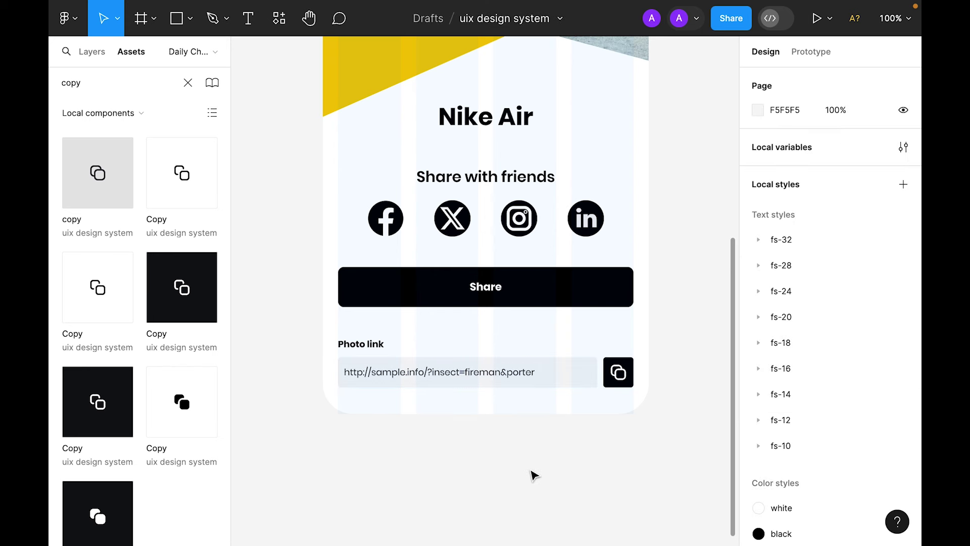
# Hide the column layout grid on the Day #10: Social Share frame.
pyautogui.click(422, 361)
pyautogui.click(498, 461)
pyautogui.scroll(-5, 498, 461)
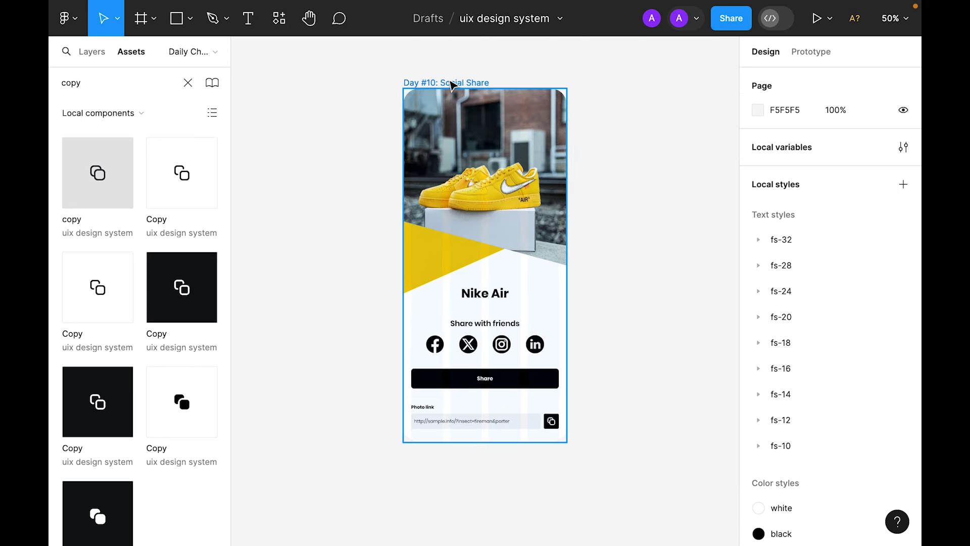
pyautogui.click(451, 85)
pyautogui.click(870, 312)
pyautogui.click(655, 233)
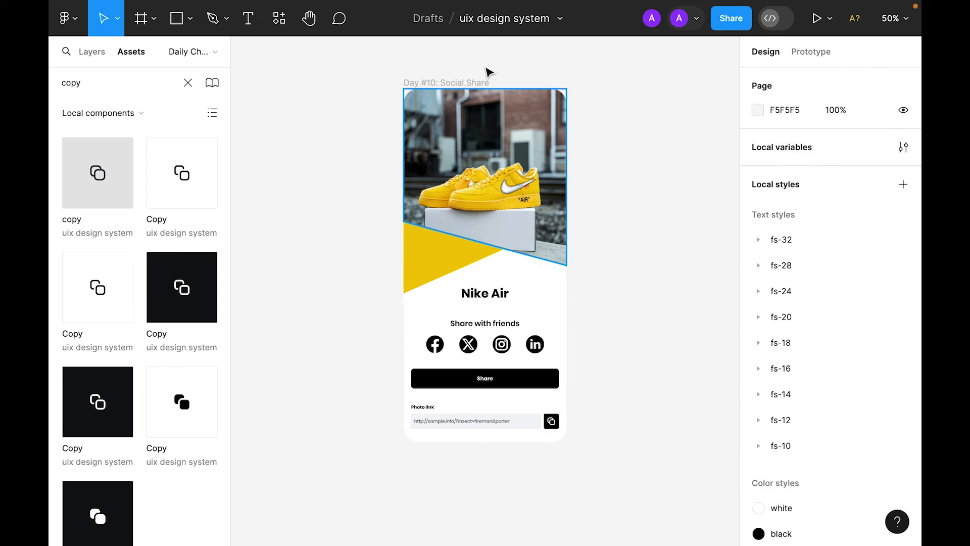
# Move the Nike Air content block up to Y 492, then zoom to fit the whole screen.
pyautogui.click(506, 356)
pyautogui.moveTo(503, 354)
pyautogui.mouseDown()
pyautogui.moveTo(502, 344)
pyautogui.moveTo(507, 352)
pyautogui.mouseUp()
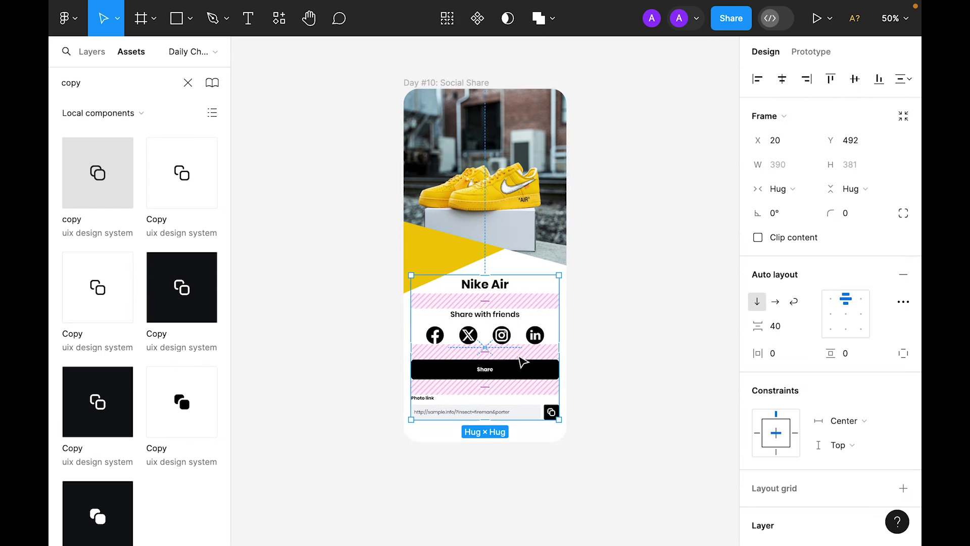
pyautogui.click(634, 330)
pyautogui.click(440, 83)
pyautogui.hotkey('shift', '2')
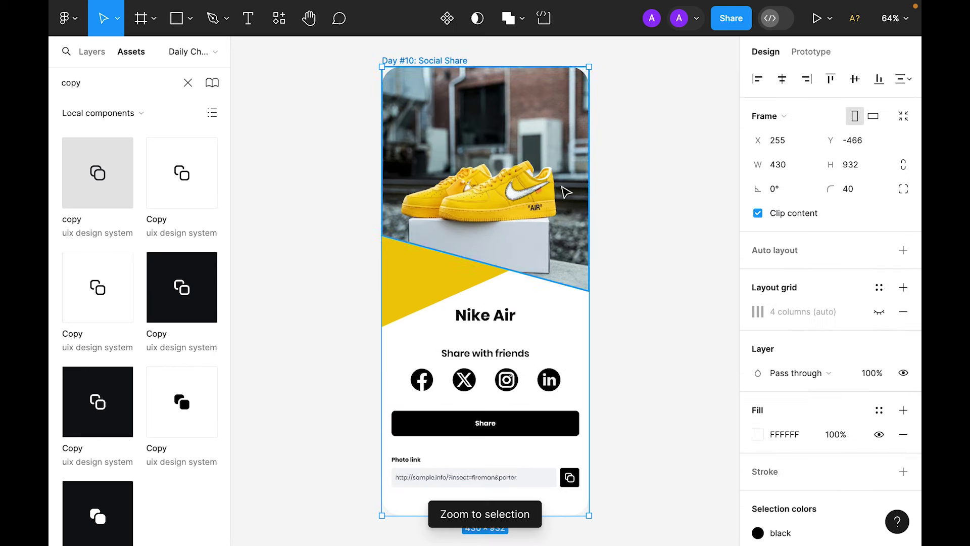
pyautogui.click(639, 217)
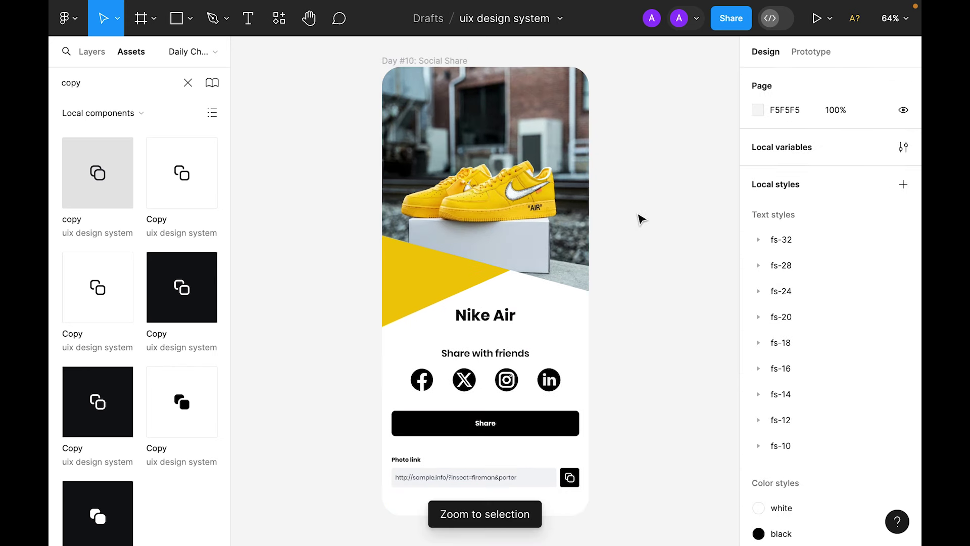